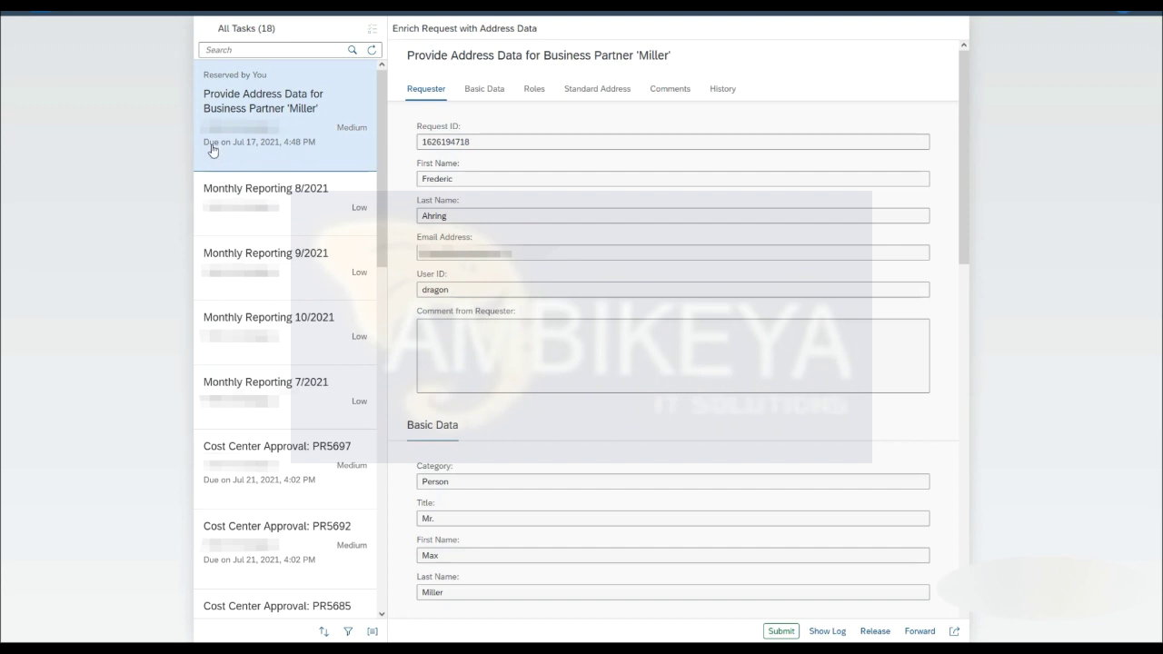
# Browse the task list, search it for "approval", and clear the search
pyautogui.moveTo(383, 146); pyautogui.dragTo(387, 365)
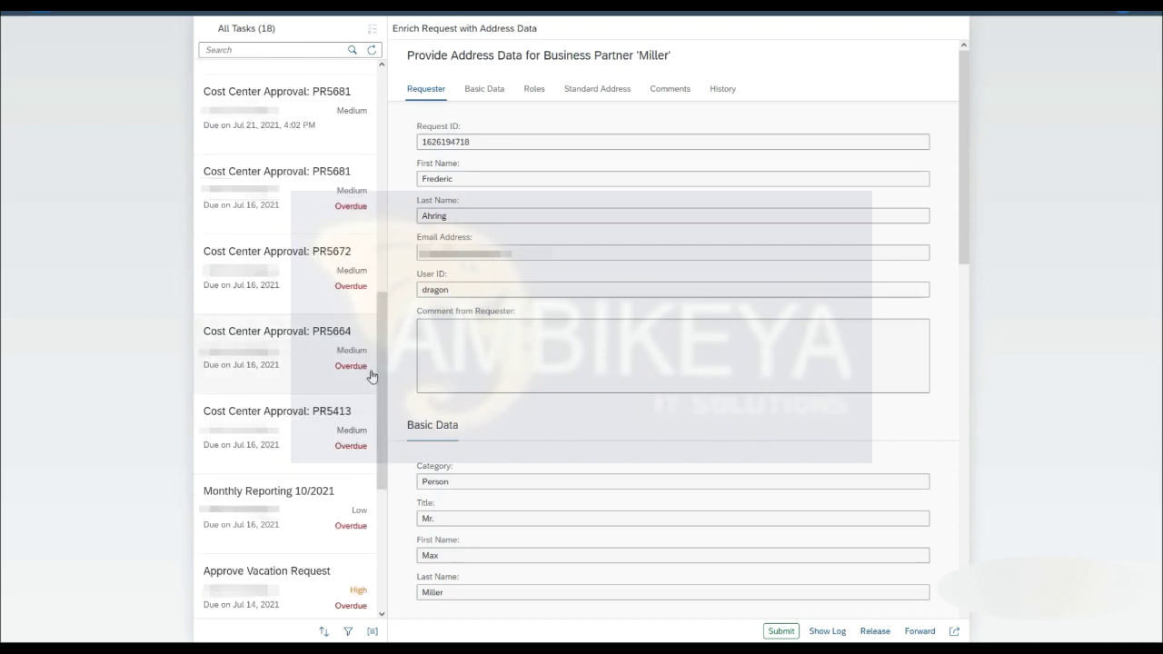
pyautogui.moveTo(382, 382); pyautogui.dragTo(385, 451)
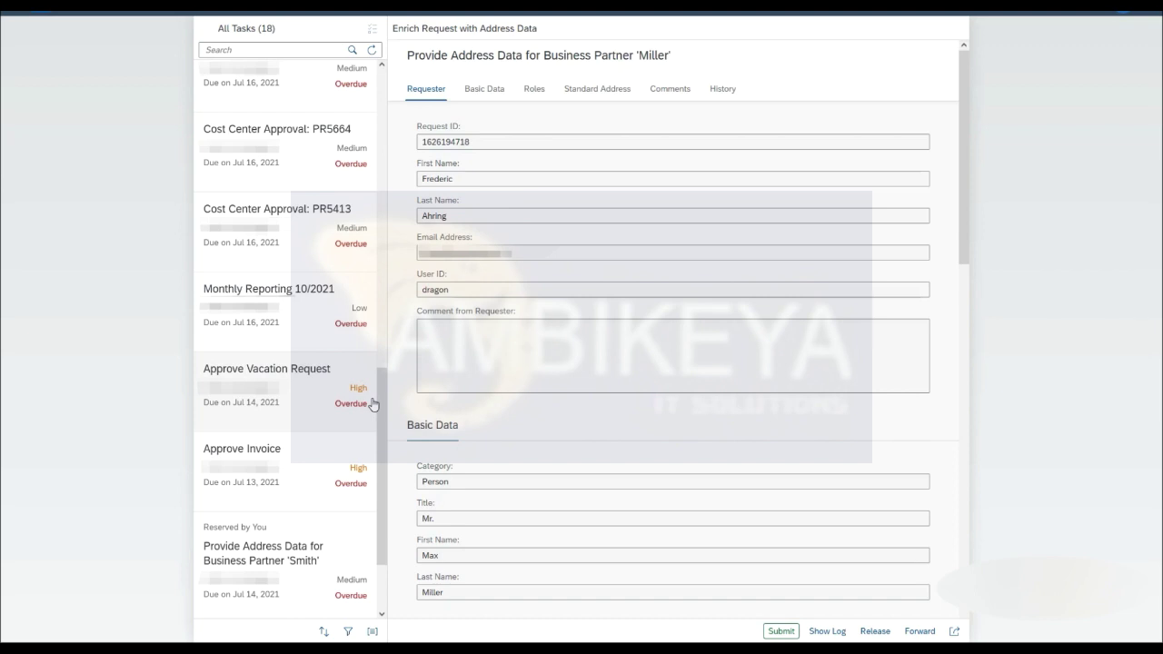
pyautogui.click(259, 50)
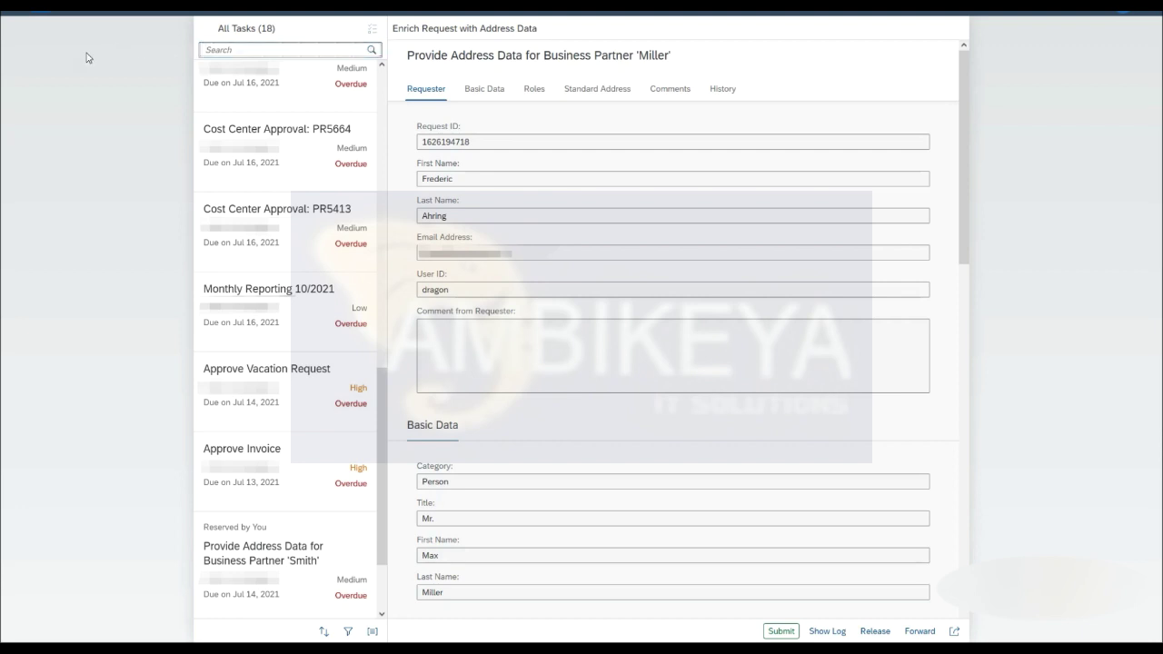
pyautogui.write('approv')
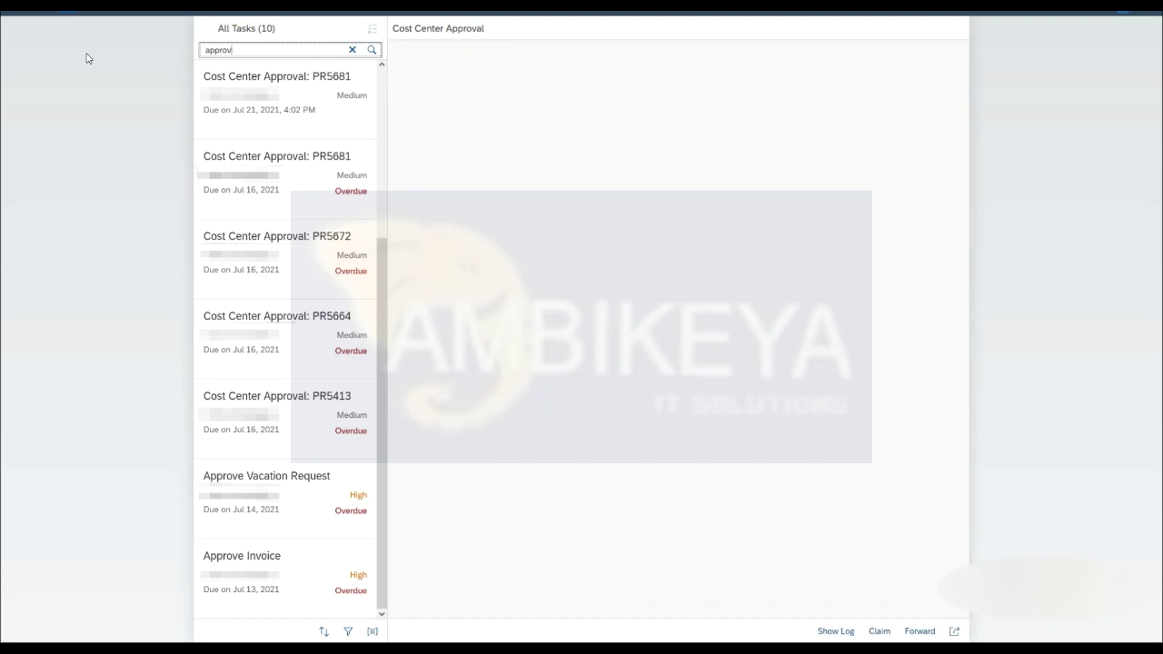
pyautogui.write('al')
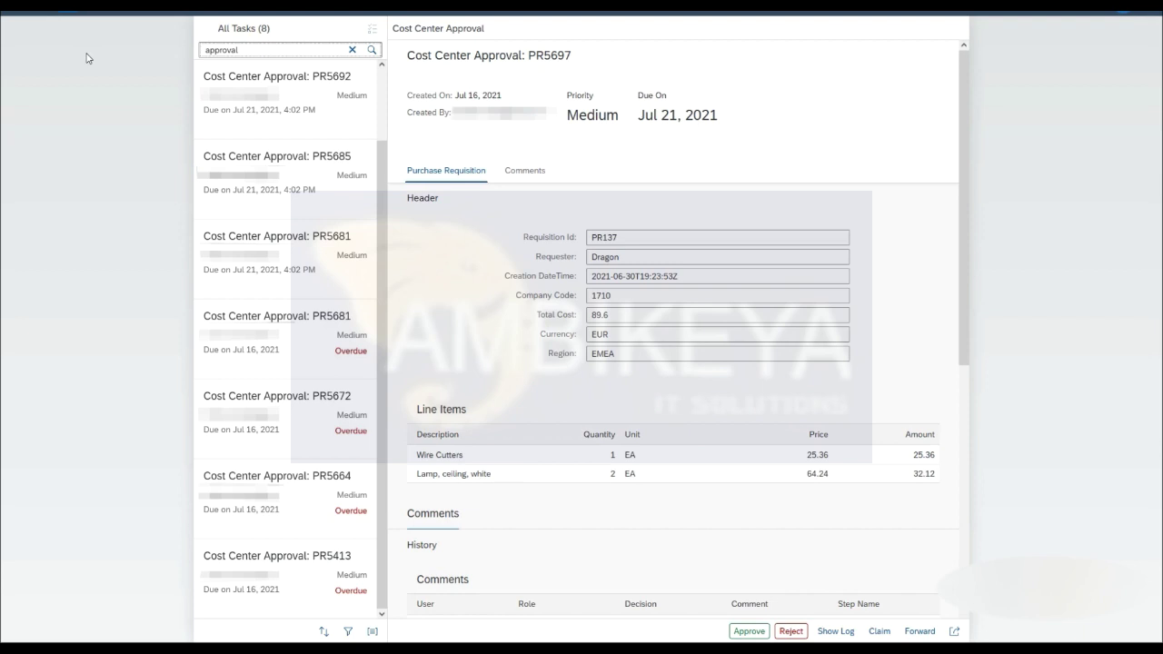
pyautogui.click(353, 51)
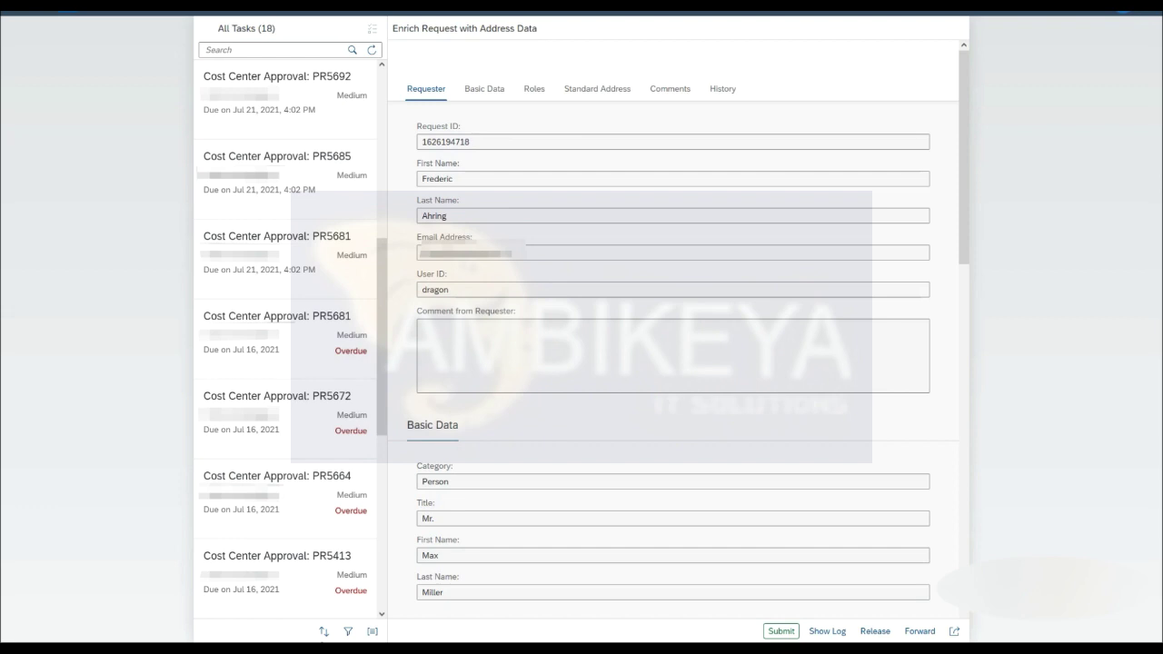
# Review the task list's sorting options and the values offered by its Priority filter
pyautogui.click(323, 632)
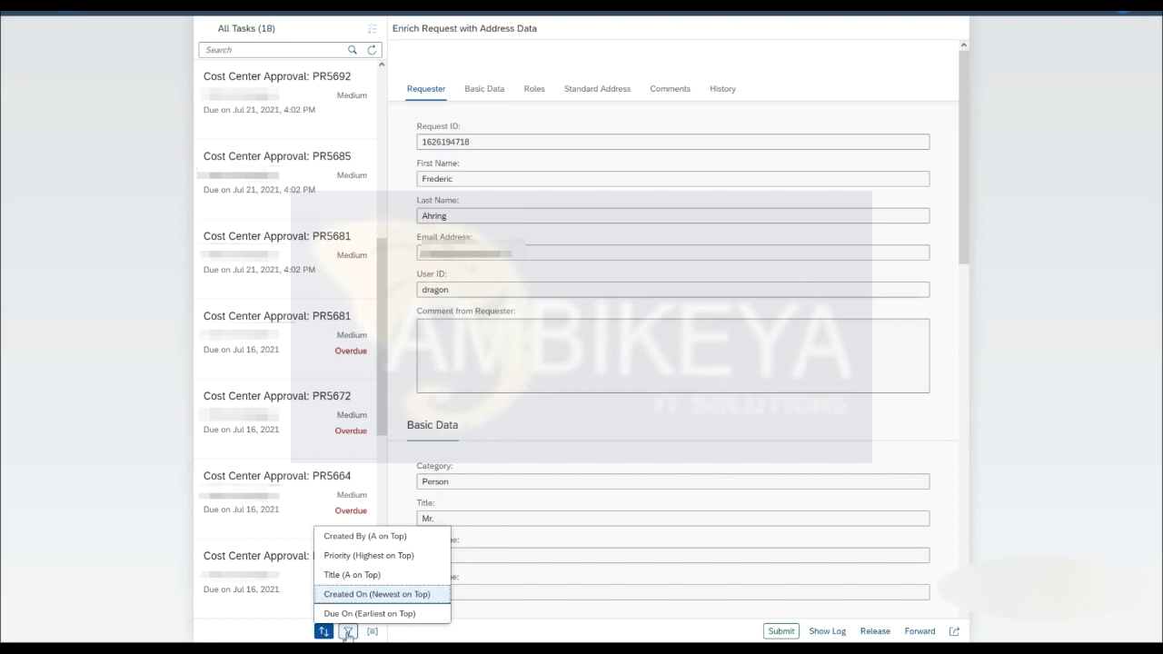
pyautogui.click(286, 634)
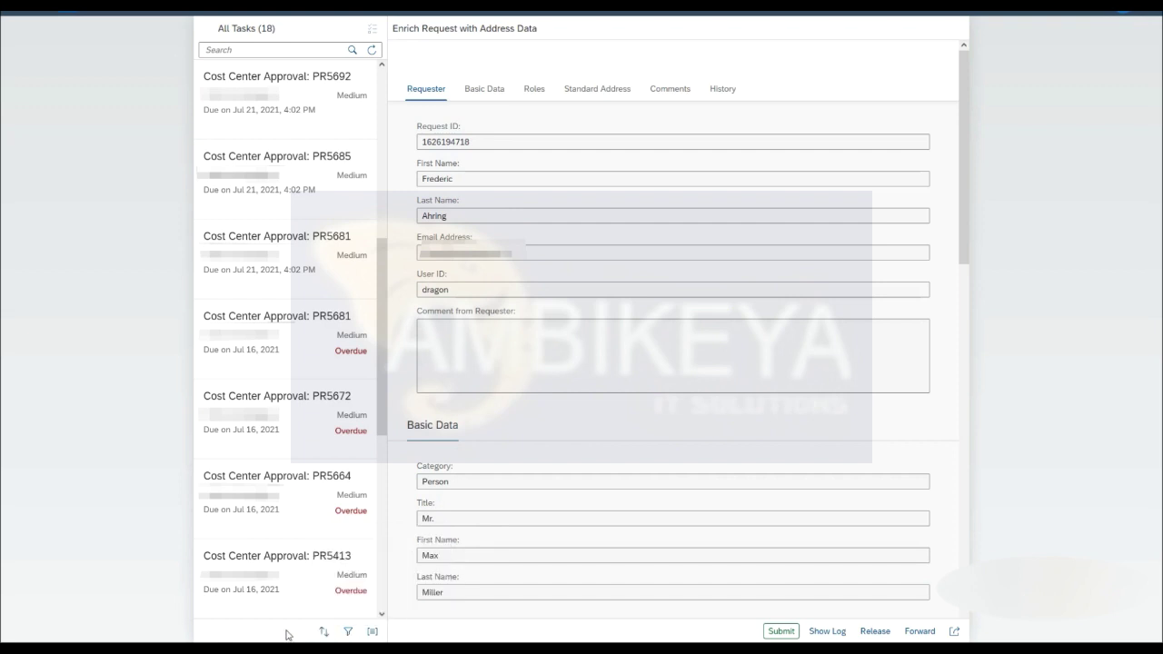
pyautogui.click(349, 632)
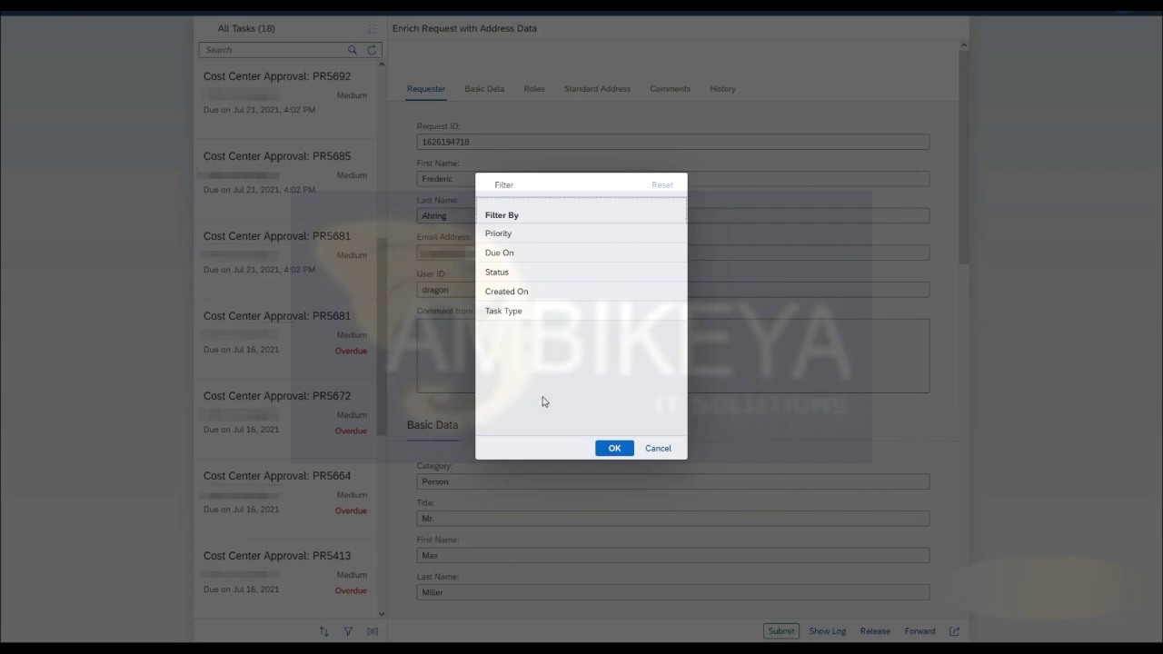
pyautogui.click(538, 235)
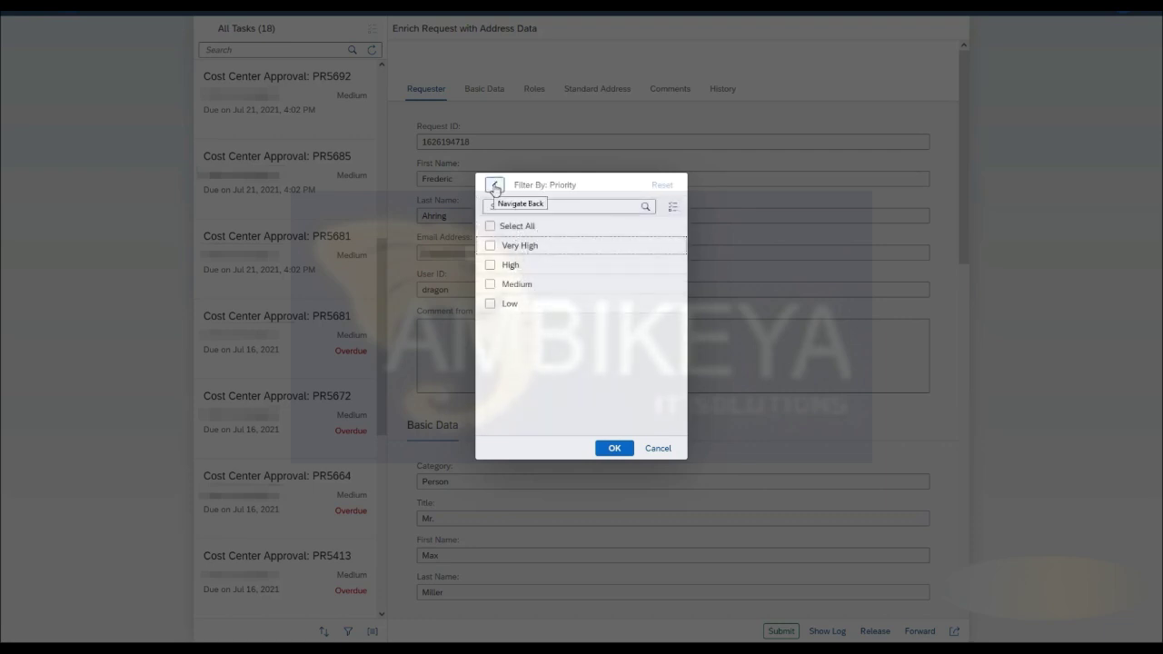
pyautogui.click(494, 186)
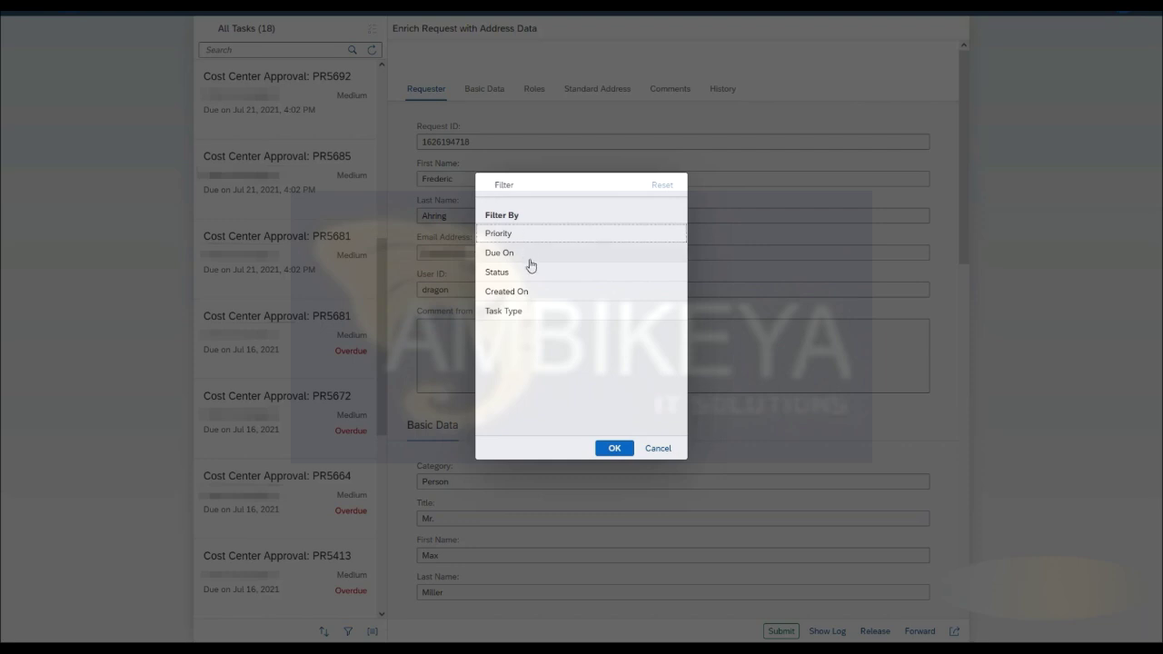
# Filter the task list by task type Reporting Information
pyautogui.click(536, 316)
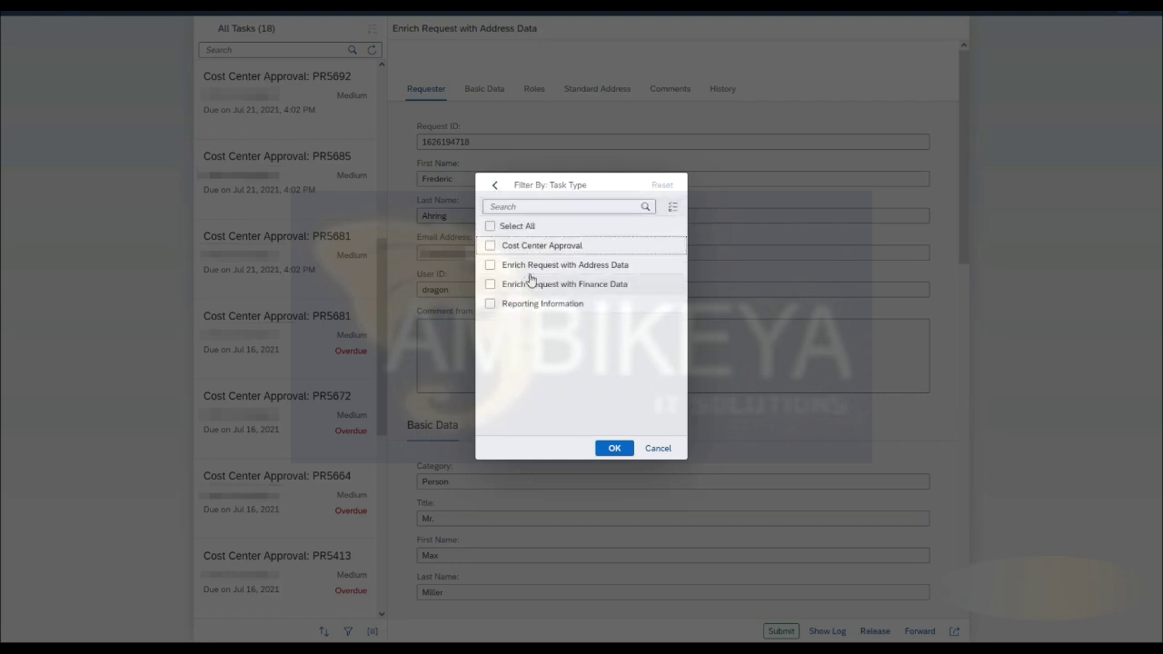
pyautogui.click(491, 305)
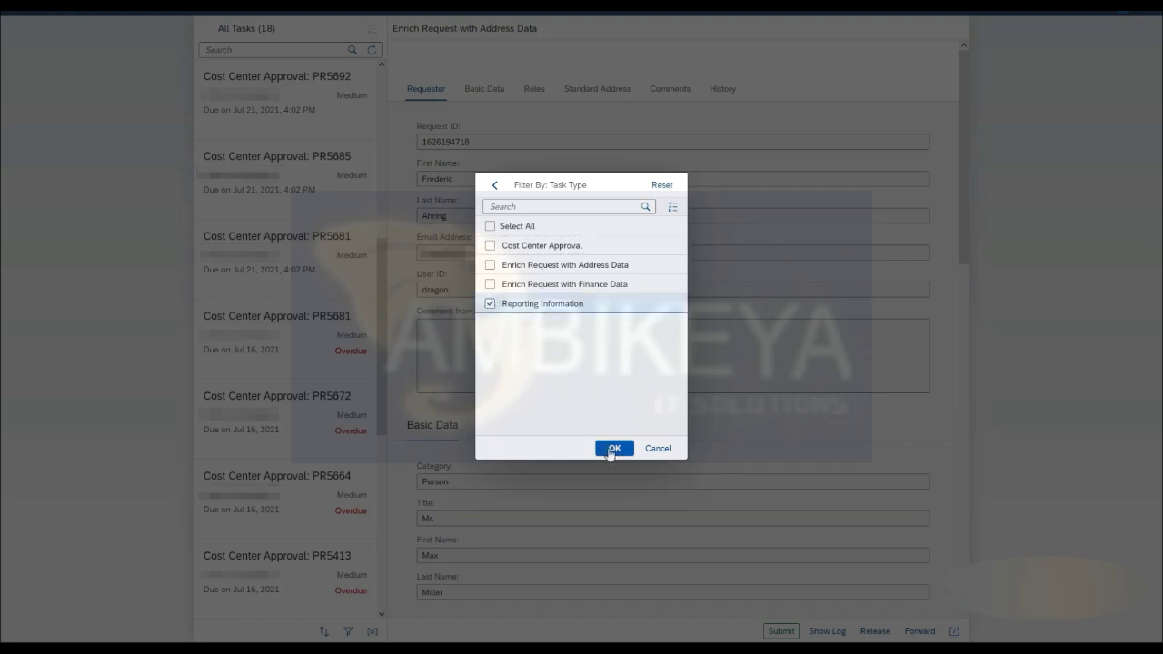
pyautogui.click(613, 451)
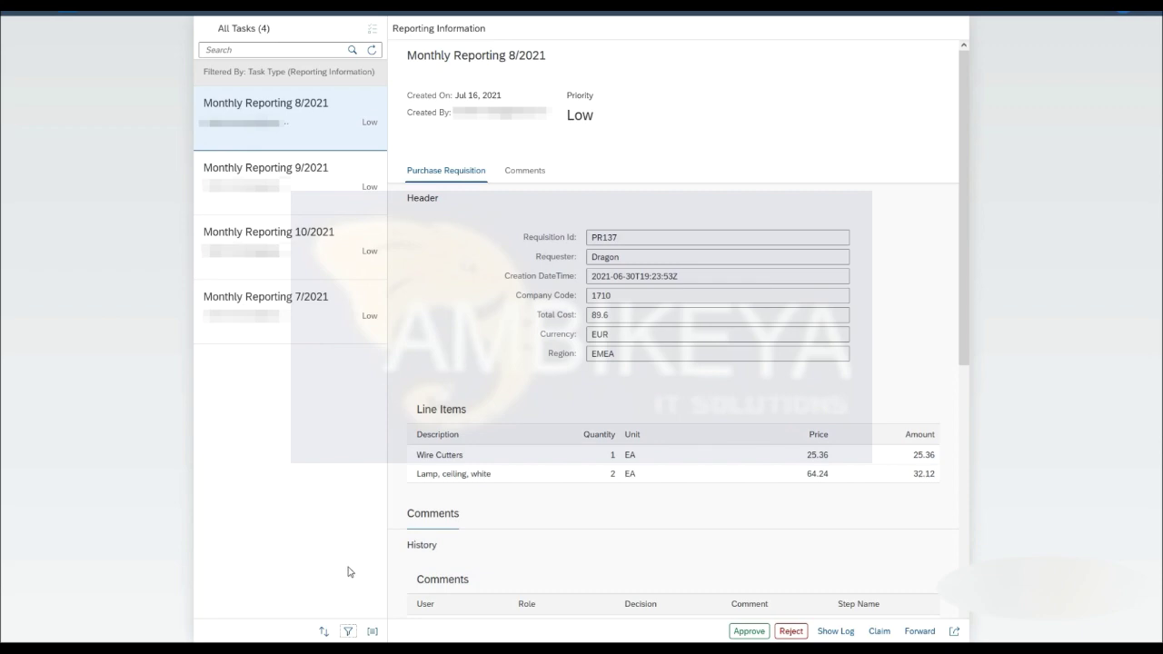
# Reset the task list filter and apply the change so all task types are listed
pyautogui.click(348, 631)
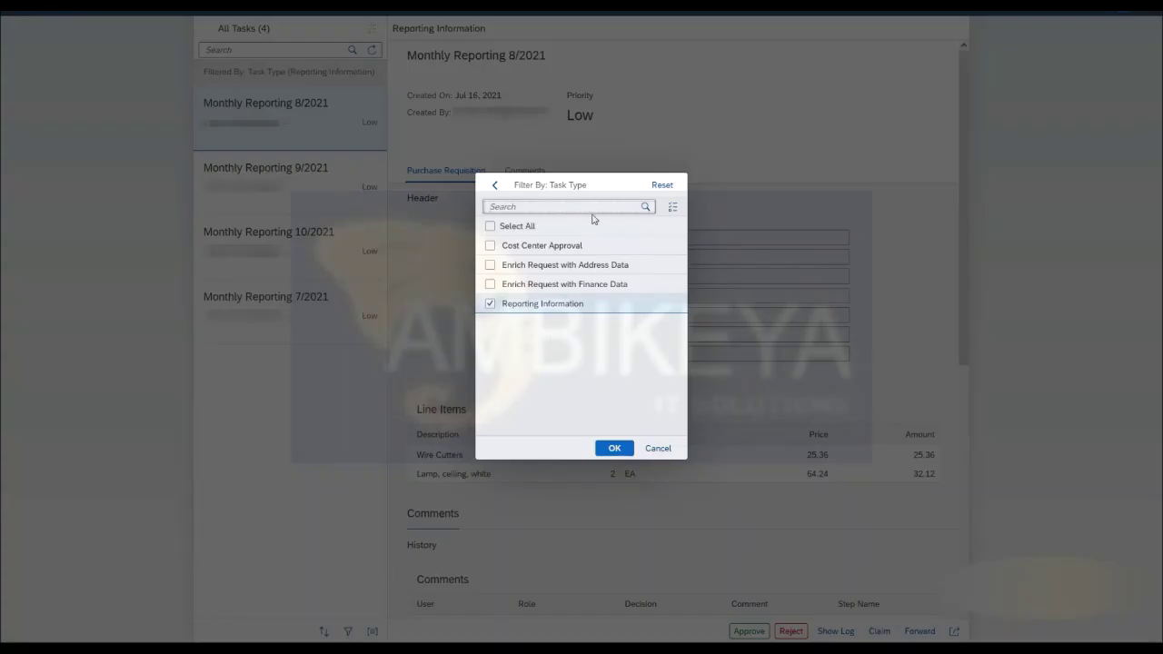
pyautogui.click(666, 188)
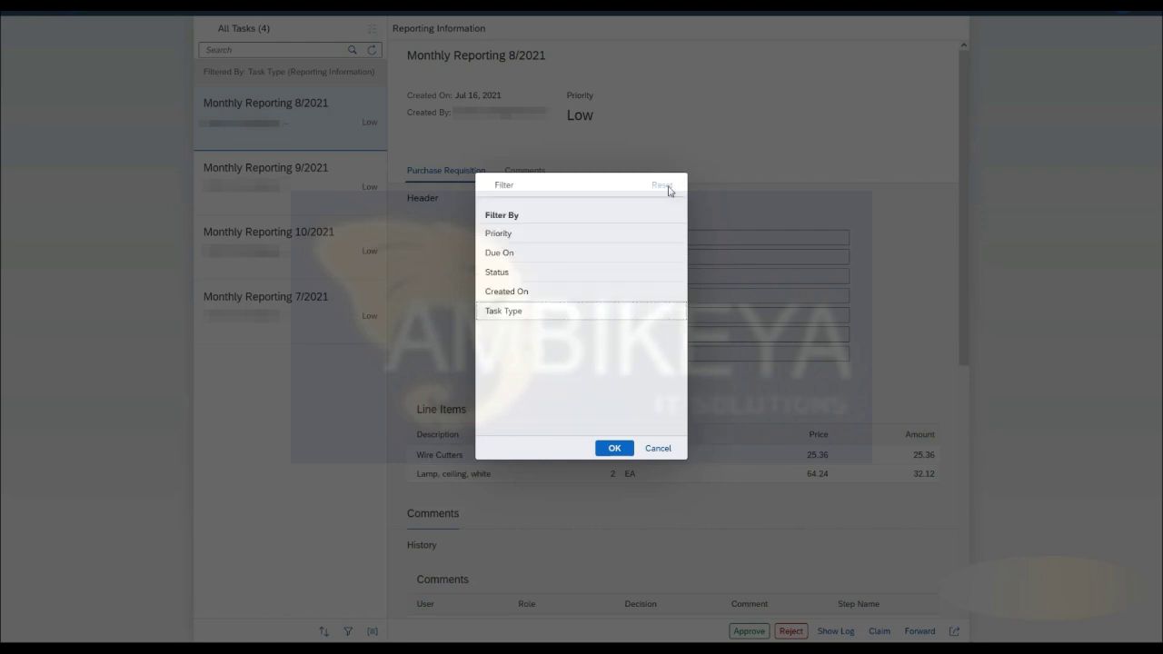
pyautogui.click(610, 454)
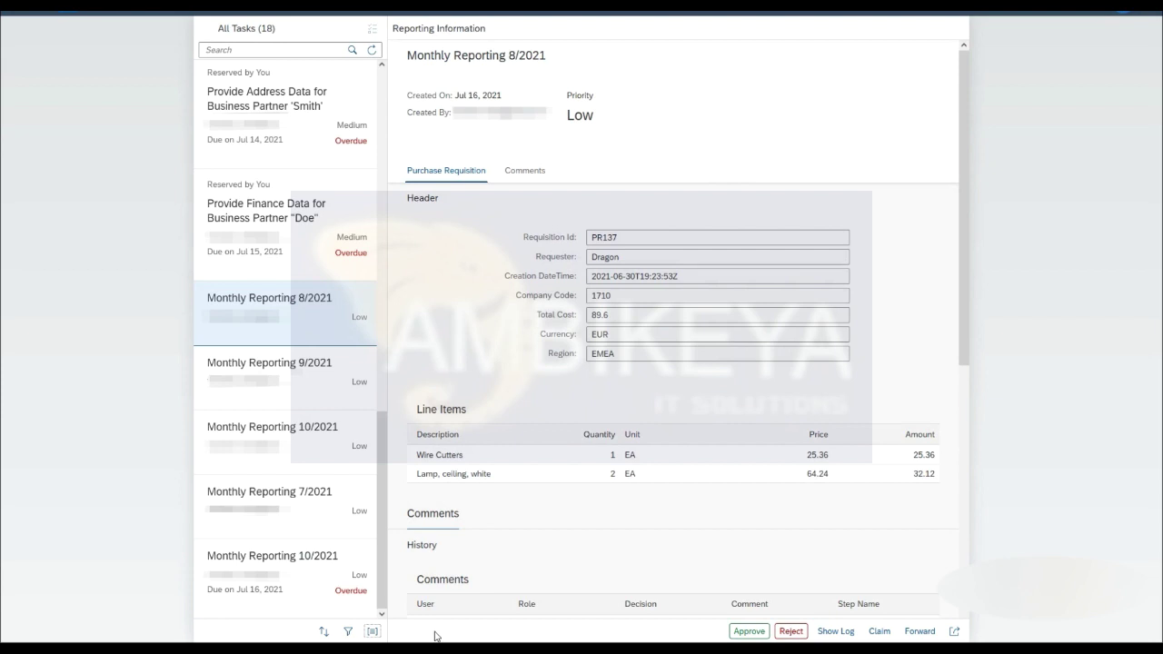
# Group the task list by Task Type in ascending order and look through the groups
pyautogui.click(372, 633)
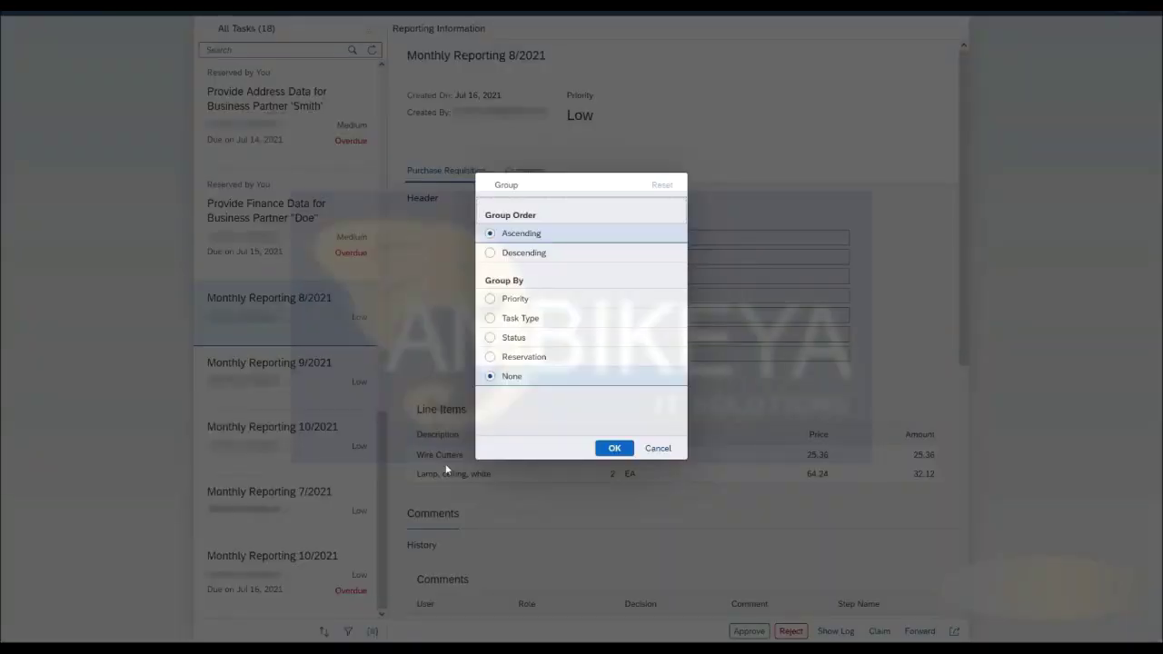
pyautogui.click(536, 320)
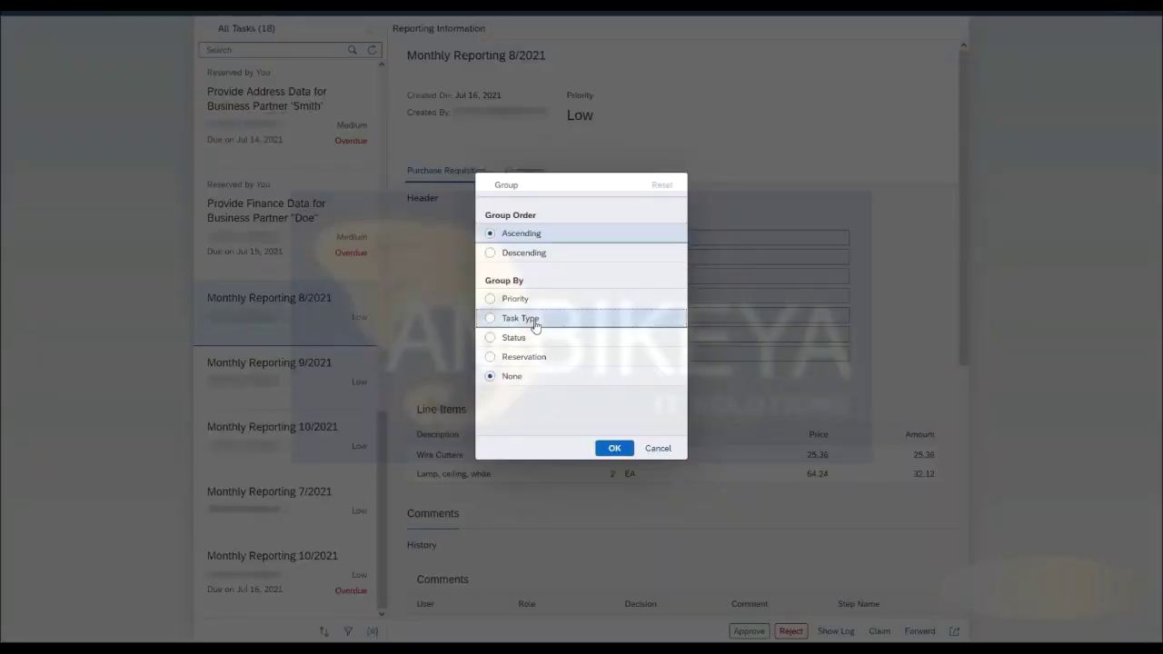
pyautogui.click(611, 449)
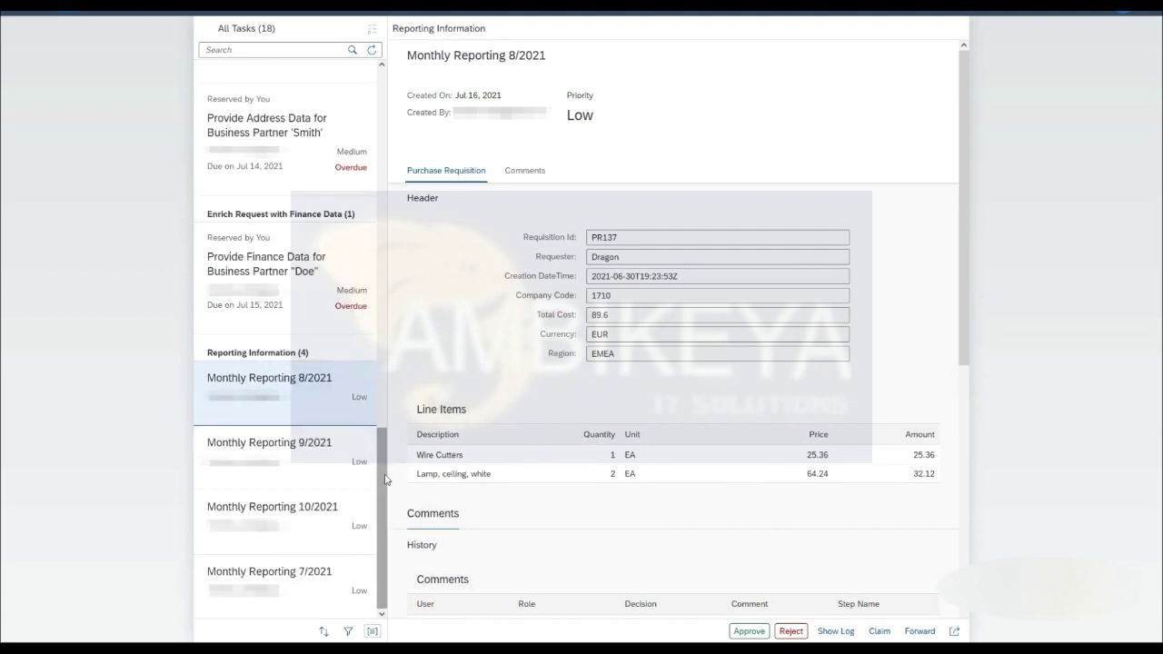
pyautogui.moveTo(389, 481); pyautogui.dragTo(319, 403)
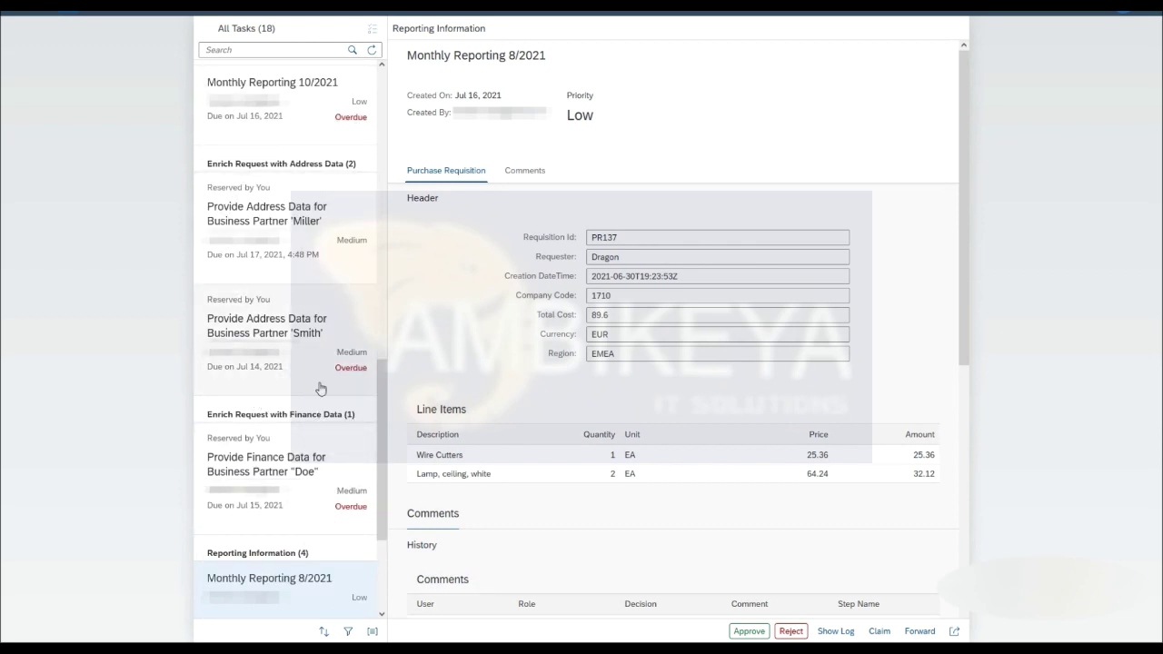
# Reset the task list grouping to None
pyautogui.click(372, 631)
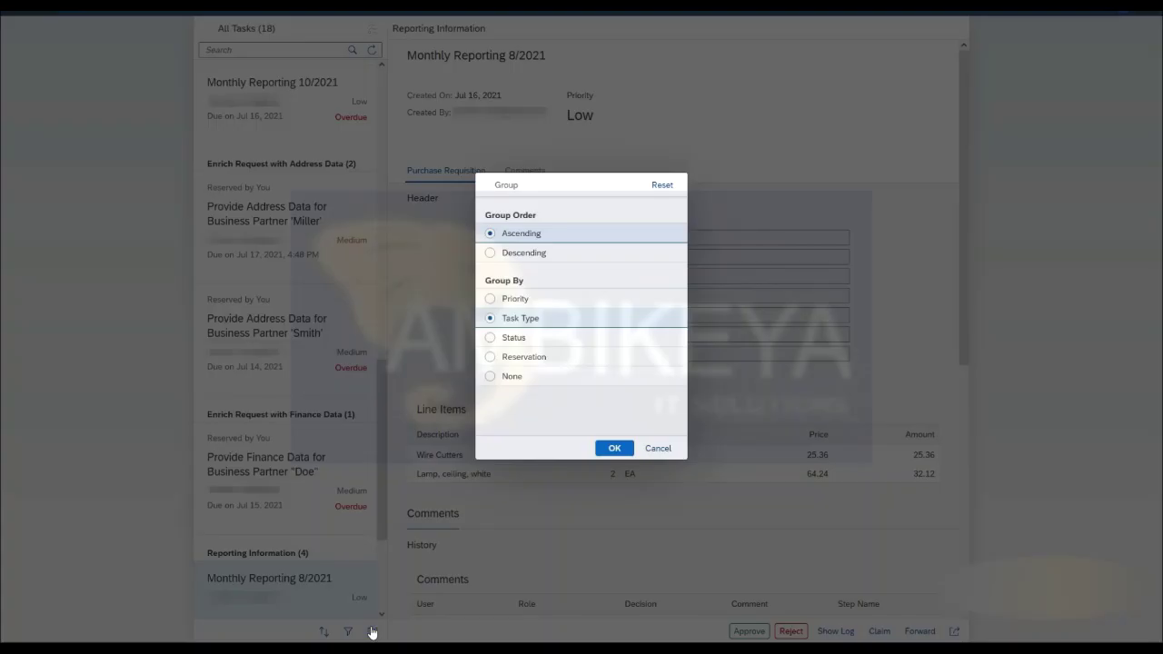
pyautogui.click(664, 187)
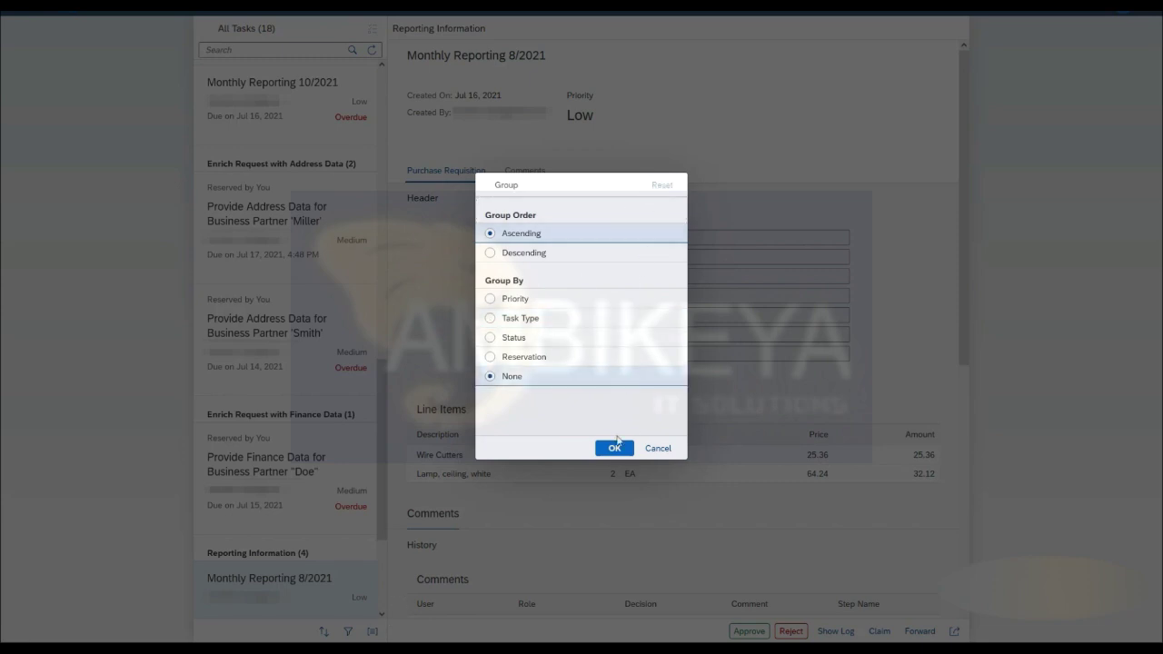
pyautogui.click(615, 450)
# Open the Approve Invoice task and enter "ok" in its required comment field
pyautogui.scroll(-5, 291, 409)
pyautogui.click(301, 503)
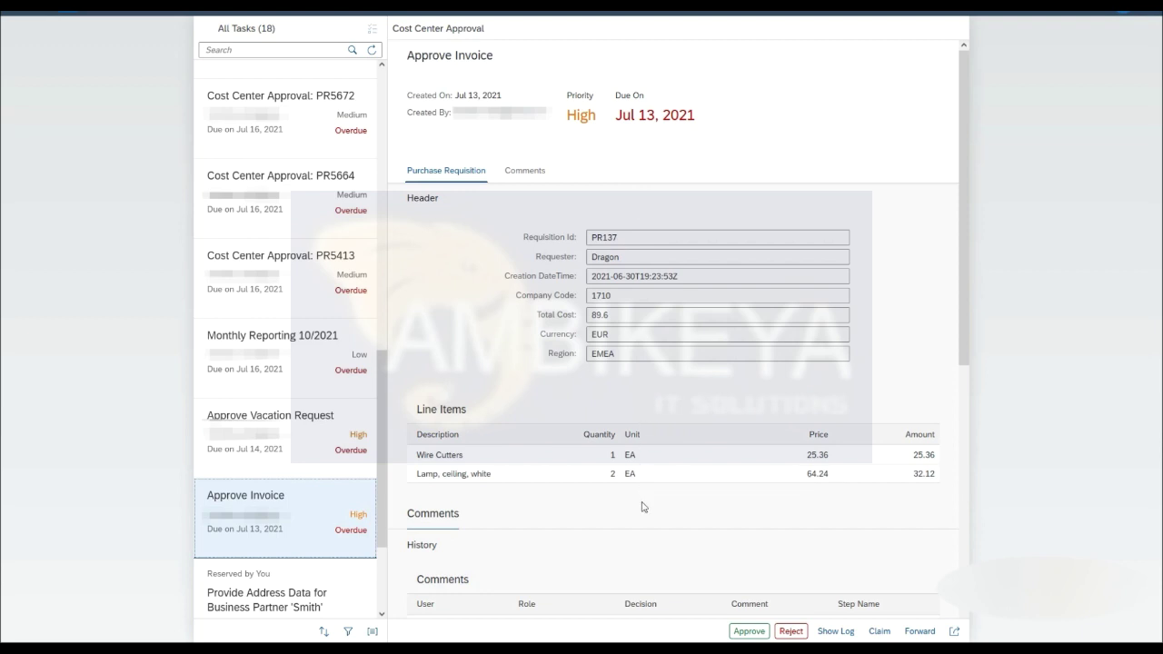
pyautogui.scroll(-5, 636, 479)
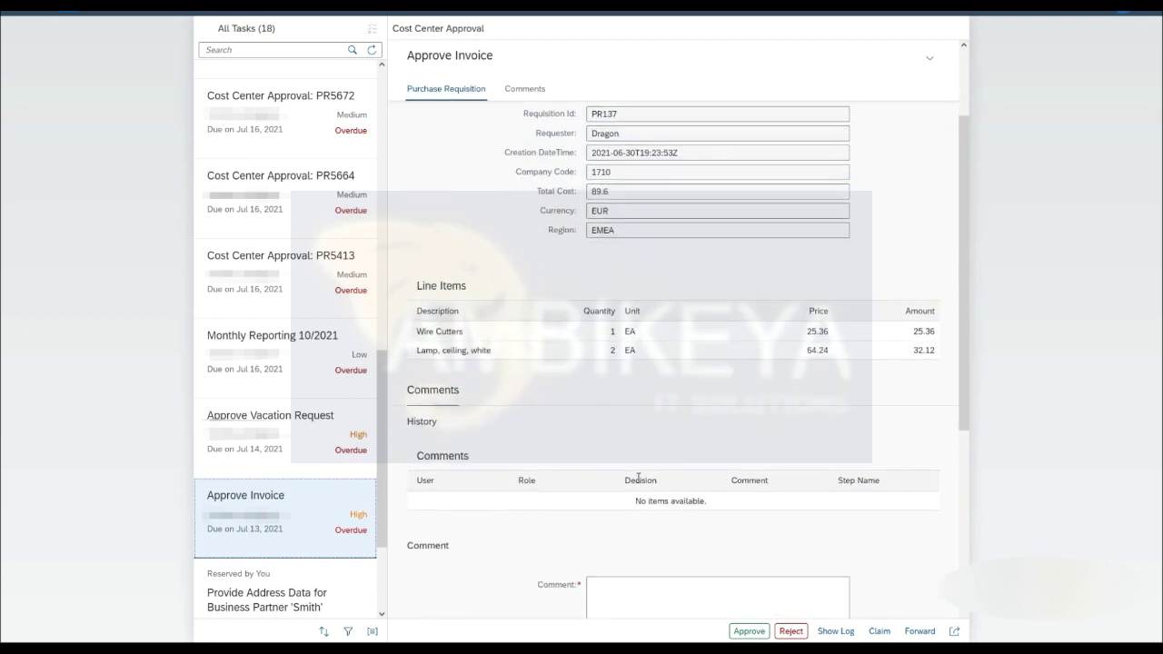
pyautogui.scroll(2, 636, 481)
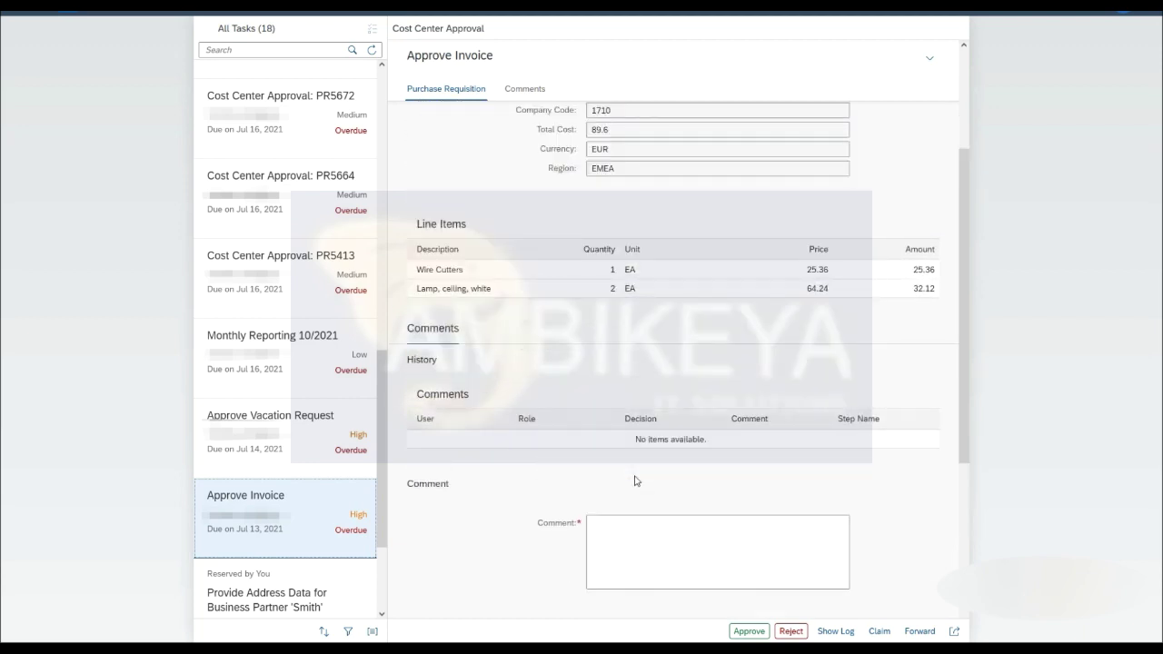
pyautogui.click(656, 517)
pyautogui.write('ok')
pyautogui.scroll(3, 657, 517)
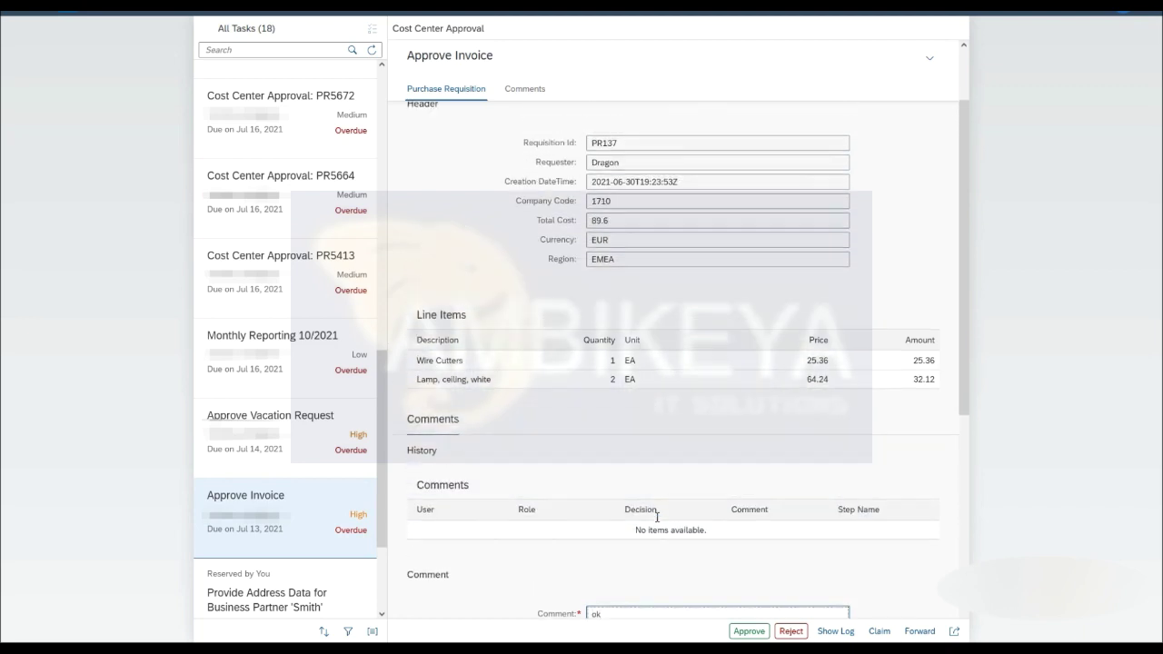
pyautogui.scroll(-5, 653, 524)
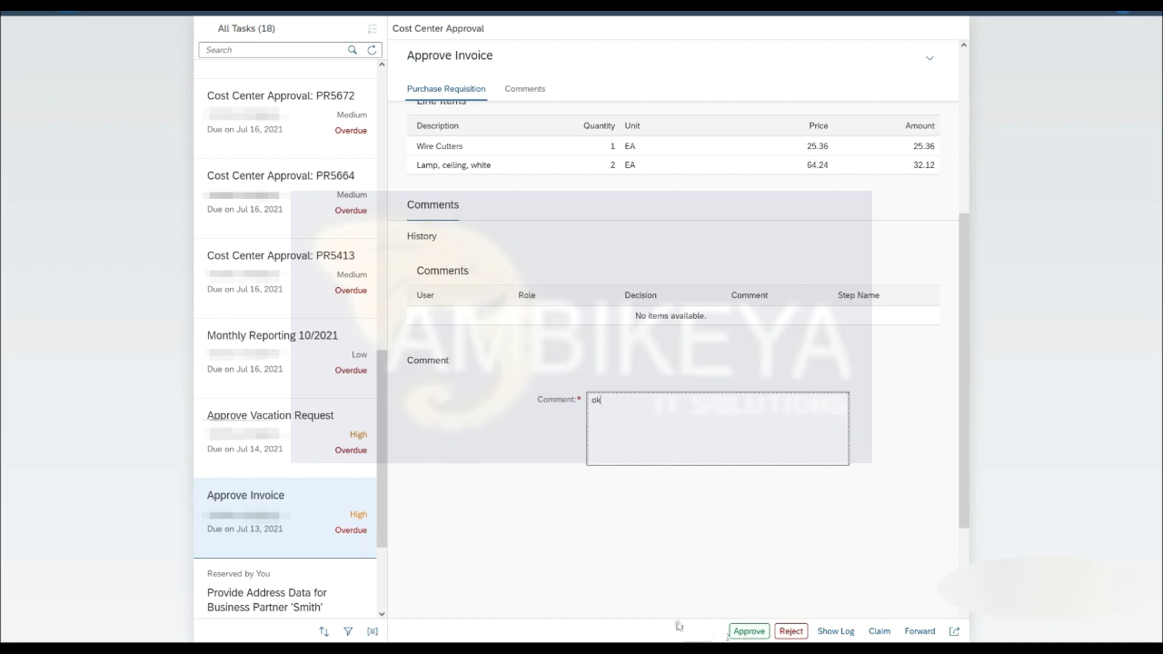
# Open the overdue Provide Address Data task and go to its Standard Address section
pyautogui.moveTo(386, 506); pyautogui.dragTo(386, 572)
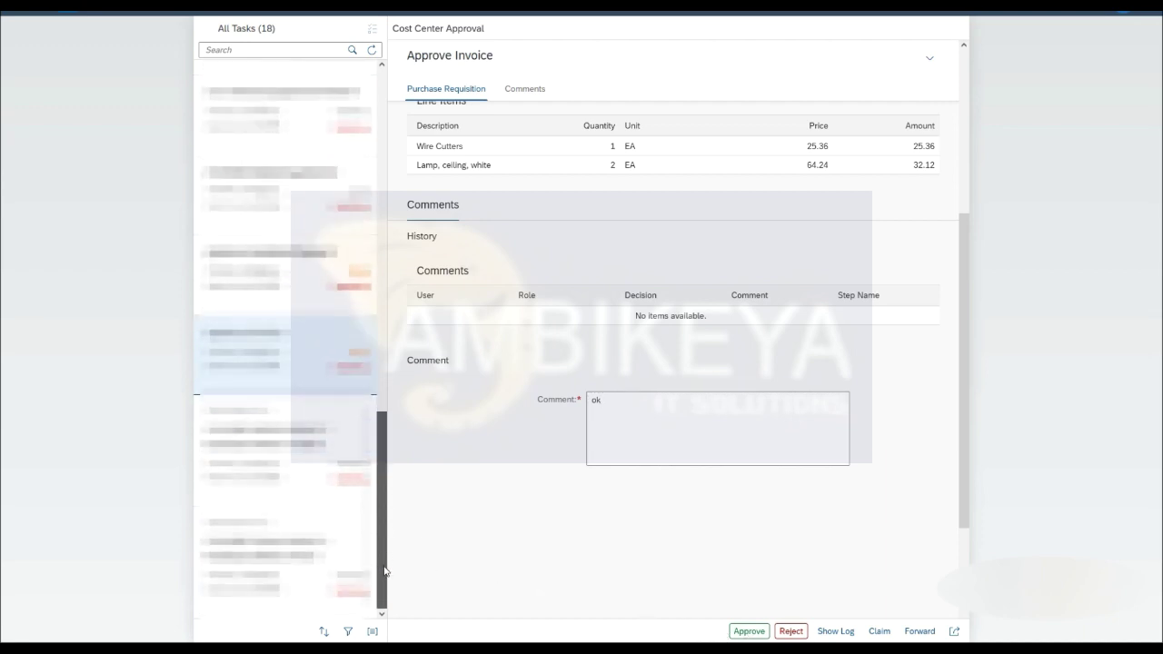
pyautogui.click(300, 452)
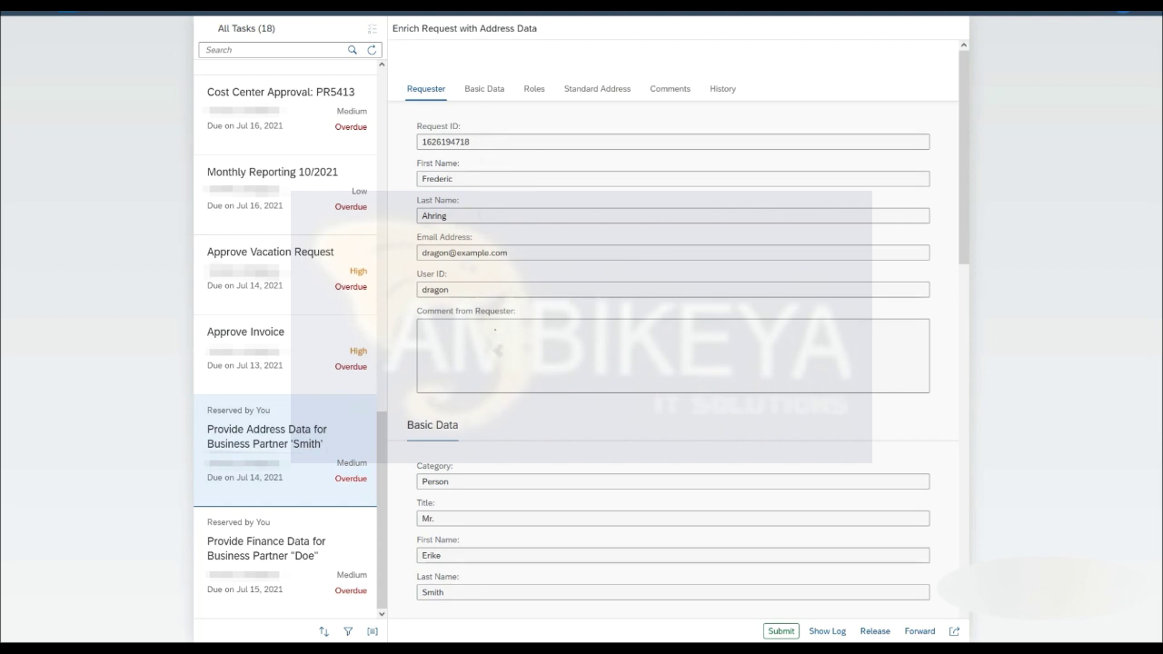
pyautogui.moveTo(960, 197); pyautogui.dragTo(962, 395)
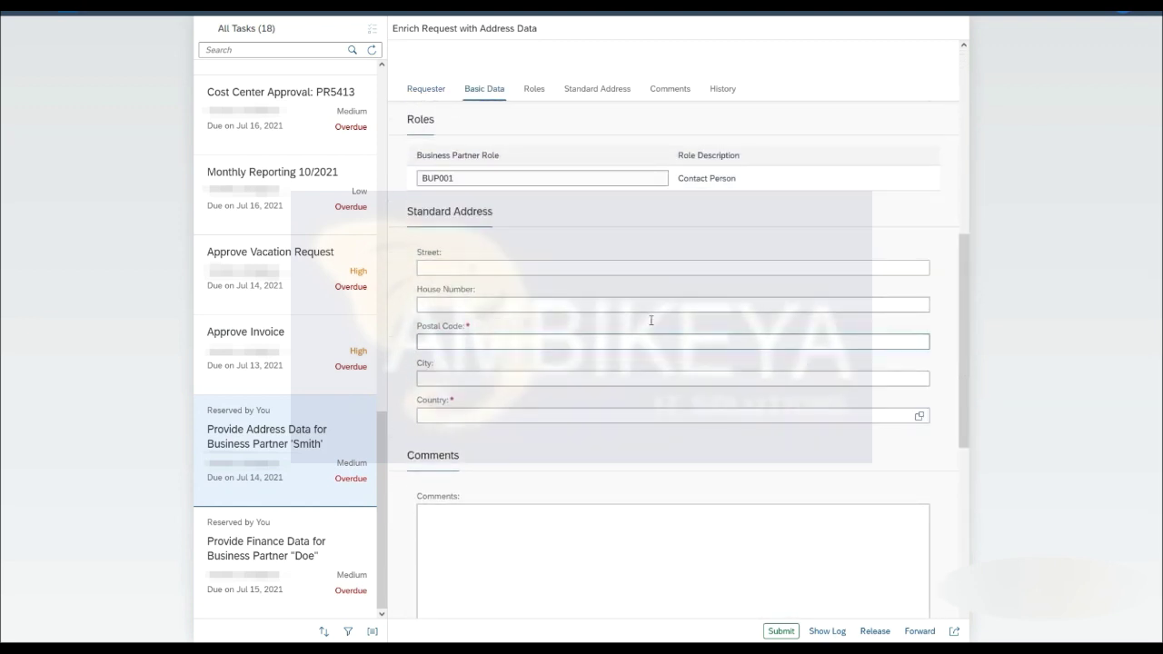
# Fill in the postal code and the city in the business partner's standard address
pyautogui.click(516, 344)
pyautogui.write('234')
pyautogui.click(482, 378)
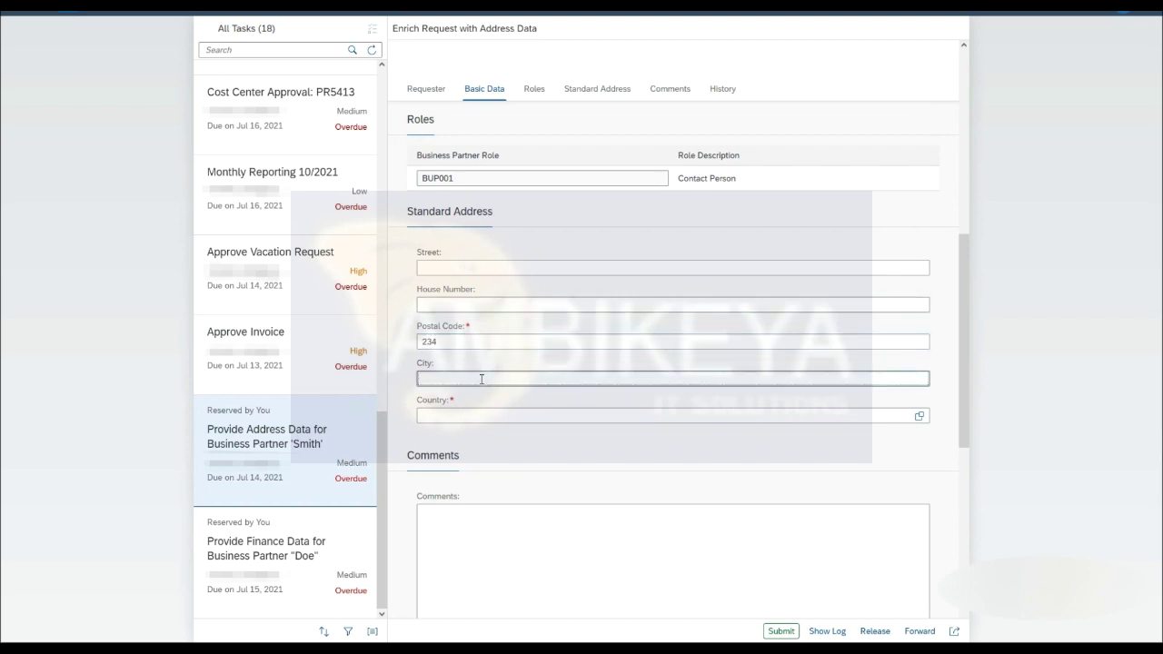
pyautogui.write('City')
pyautogui.click(491, 415)
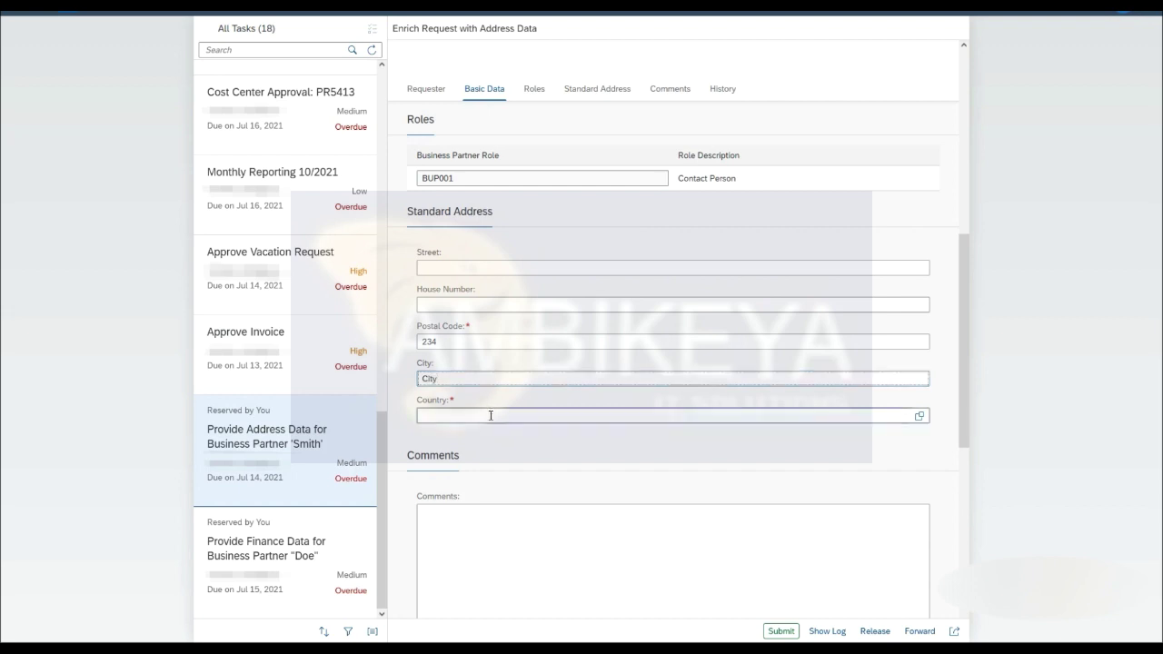
# Show the workflow log of the overdue Provide Address Data task
pyautogui.scroll(-3, 576, 455)
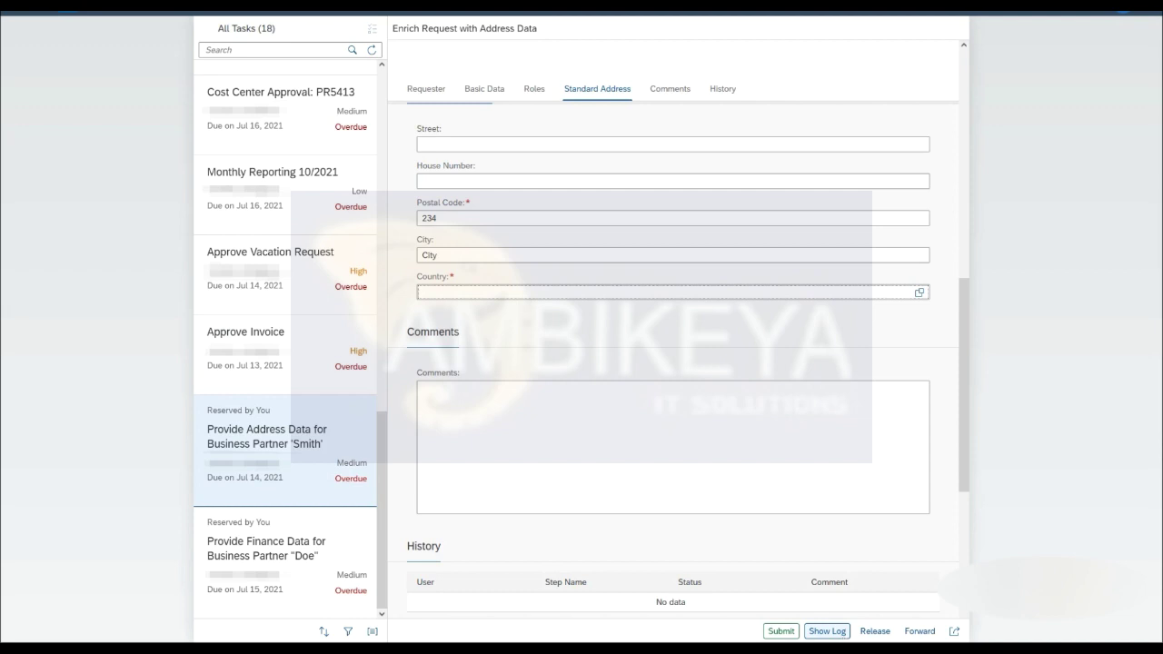
pyautogui.click(828, 631)
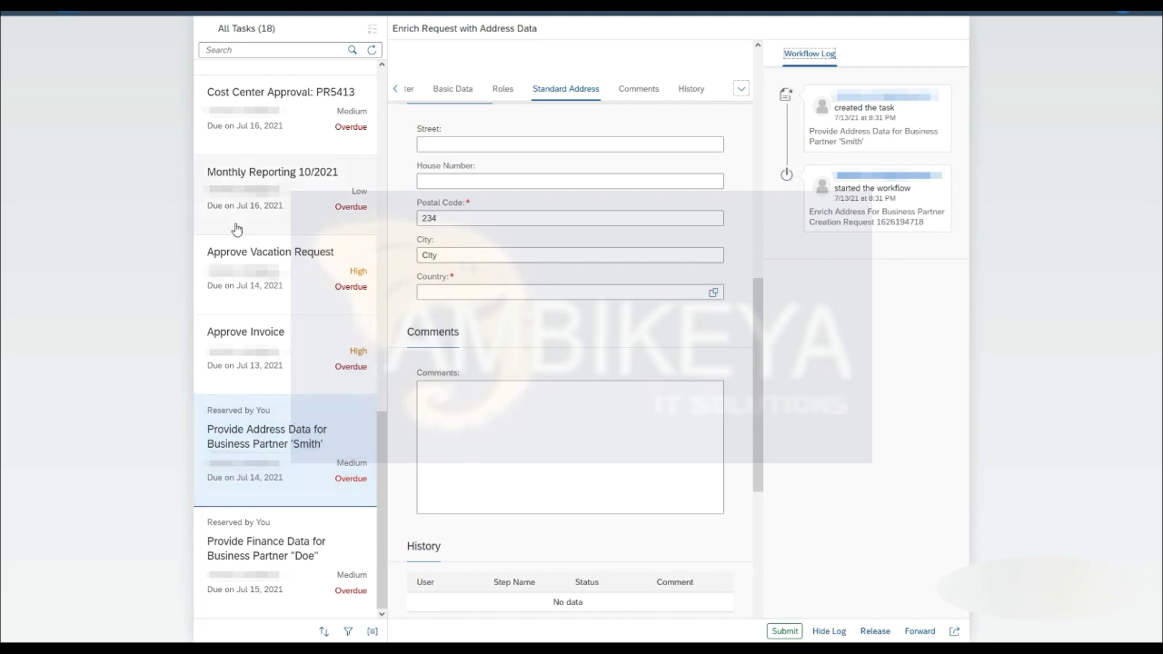
# Open the overdue Approve Invoice task, claim it and release it again
pyautogui.click(285, 347)
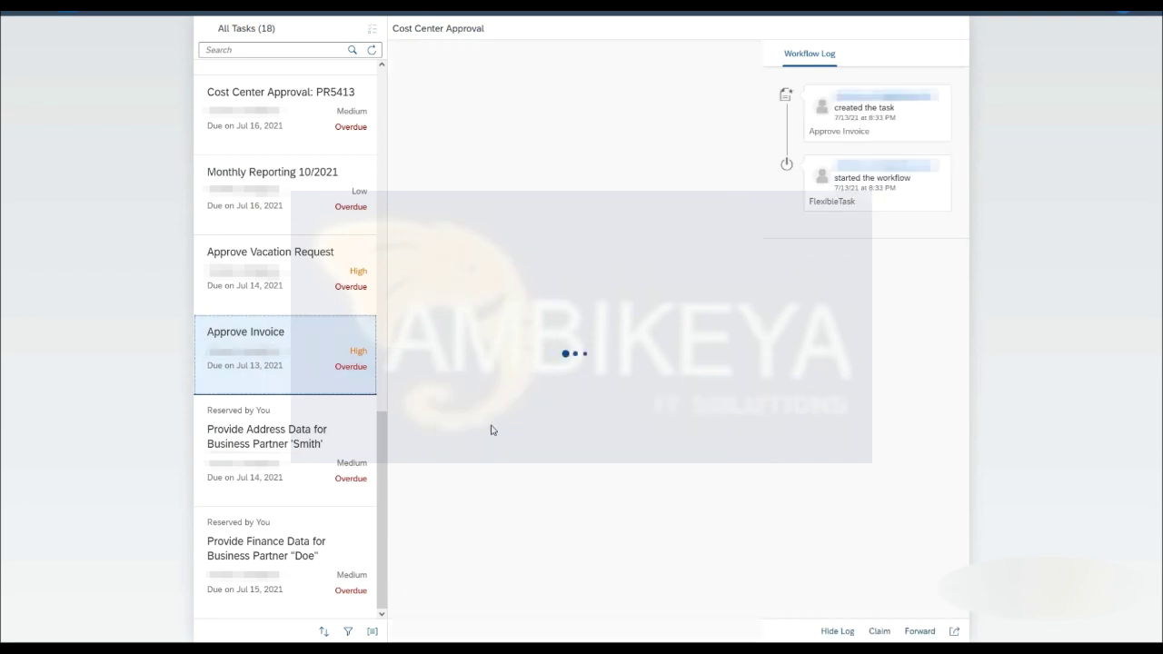
pyautogui.click(880, 632)
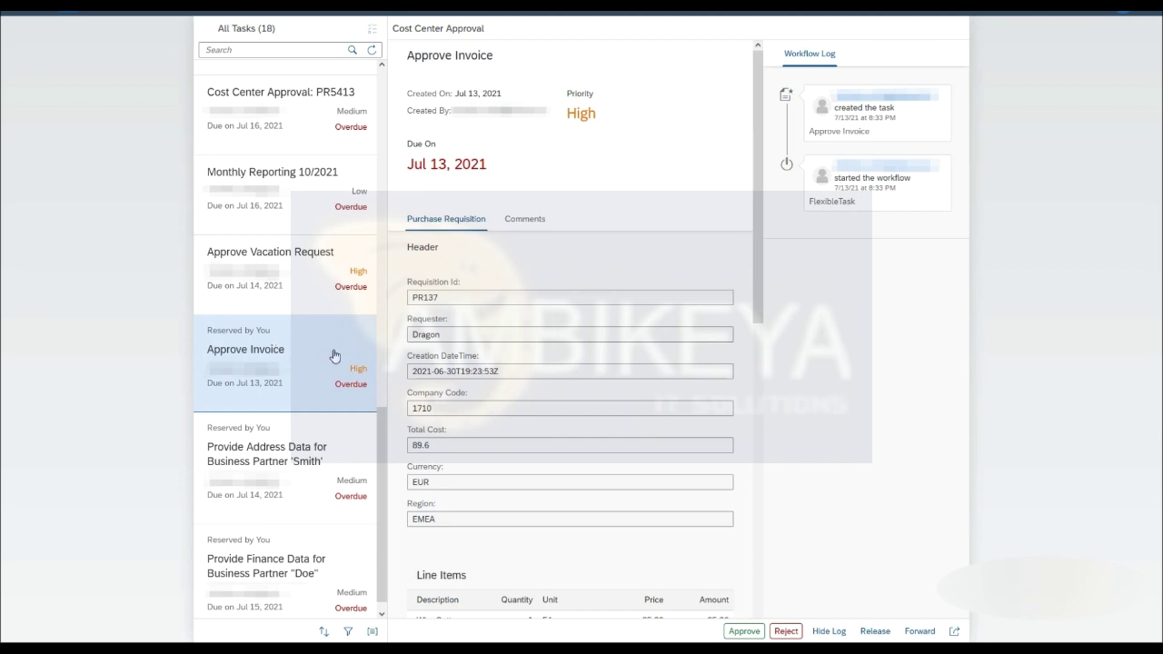
pyautogui.click(876, 631)
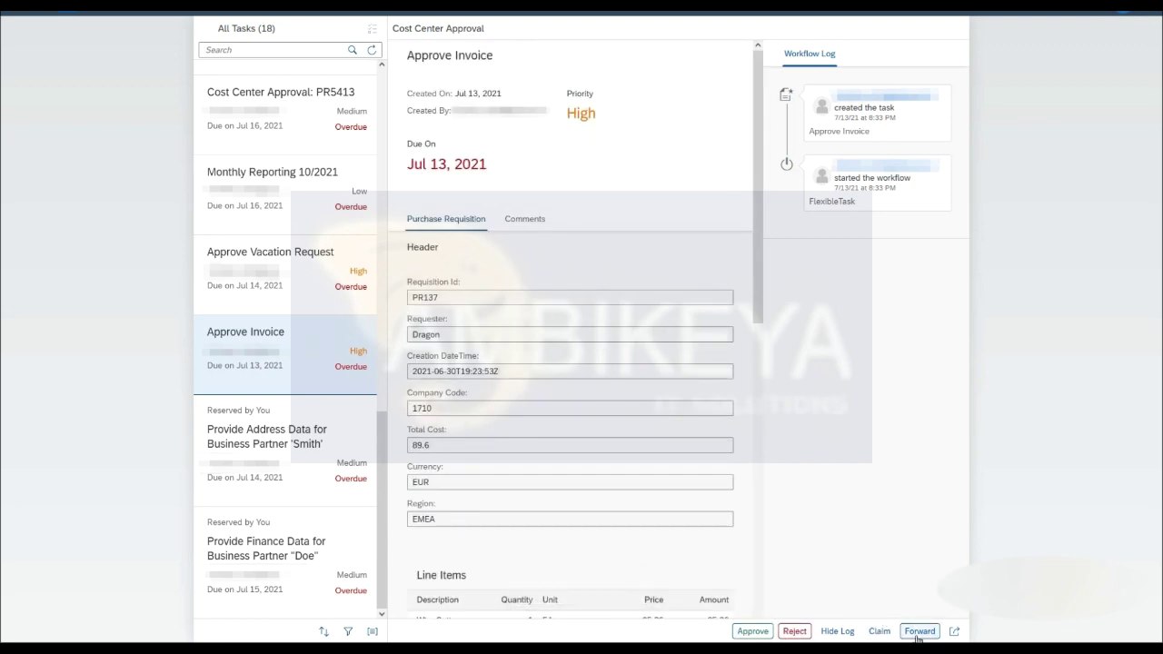
# Enter the recipient's user name for forwarding the Approve Invoice task, and cancel the forwarding
pyautogui.click(918, 634)
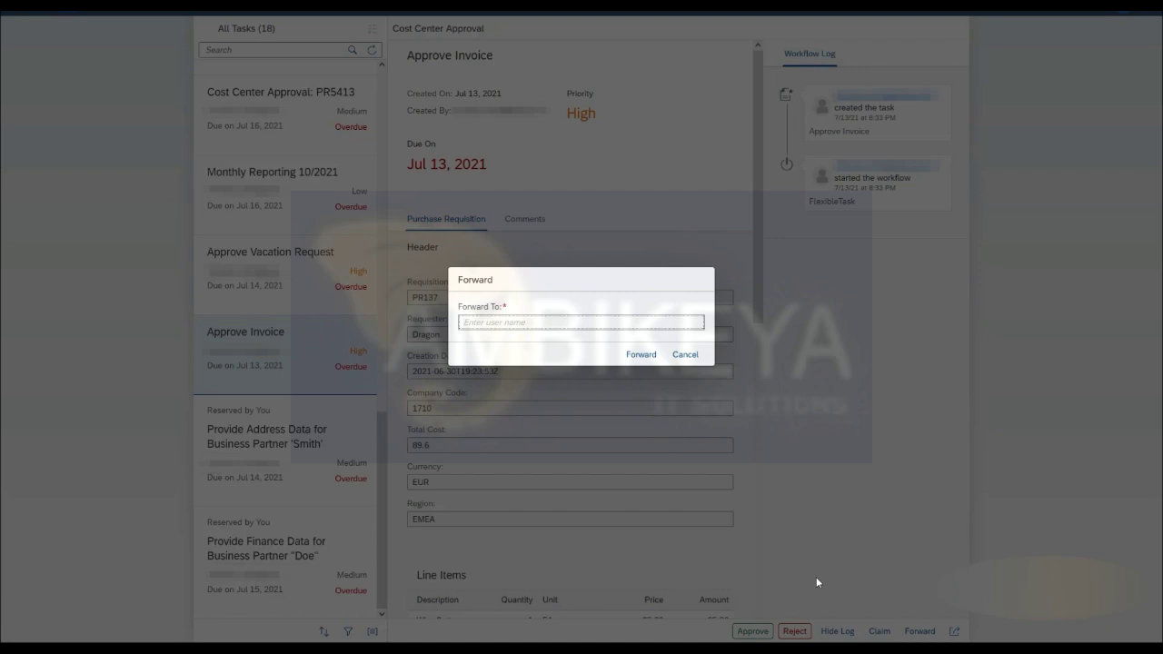
pyautogui.write('Sandra')
pyautogui.click(691, 360)
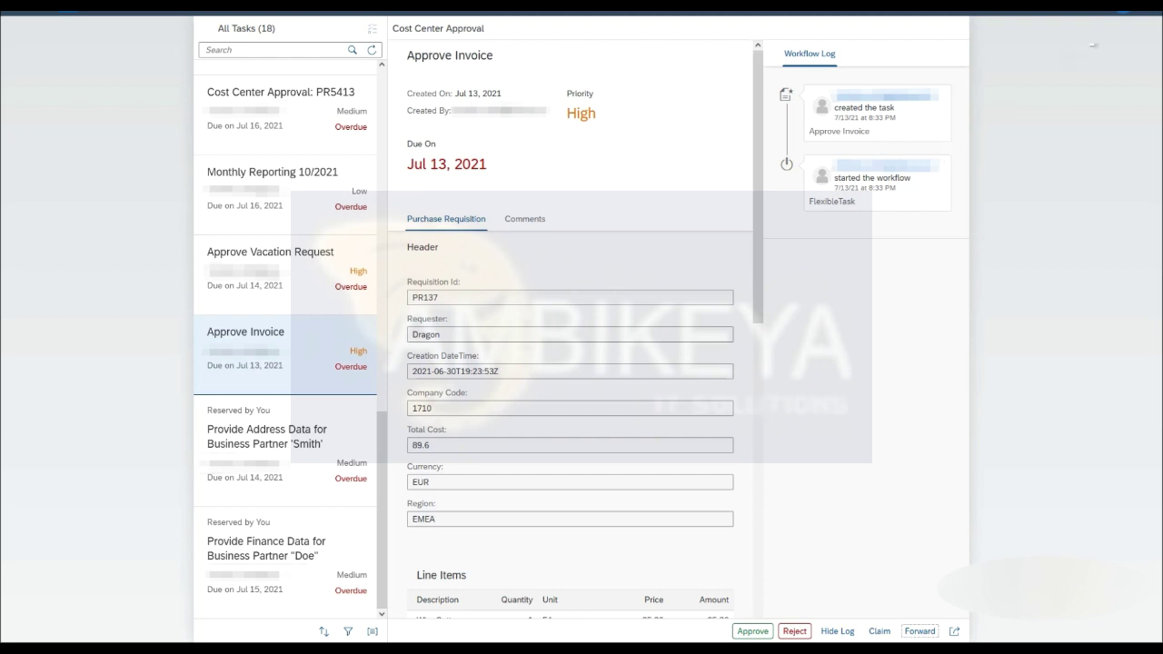
# Add a planned substitute by user ID for the period from 25 Jul 2021 to 31 Jul 2021
pyautogui.click(1132, 11)
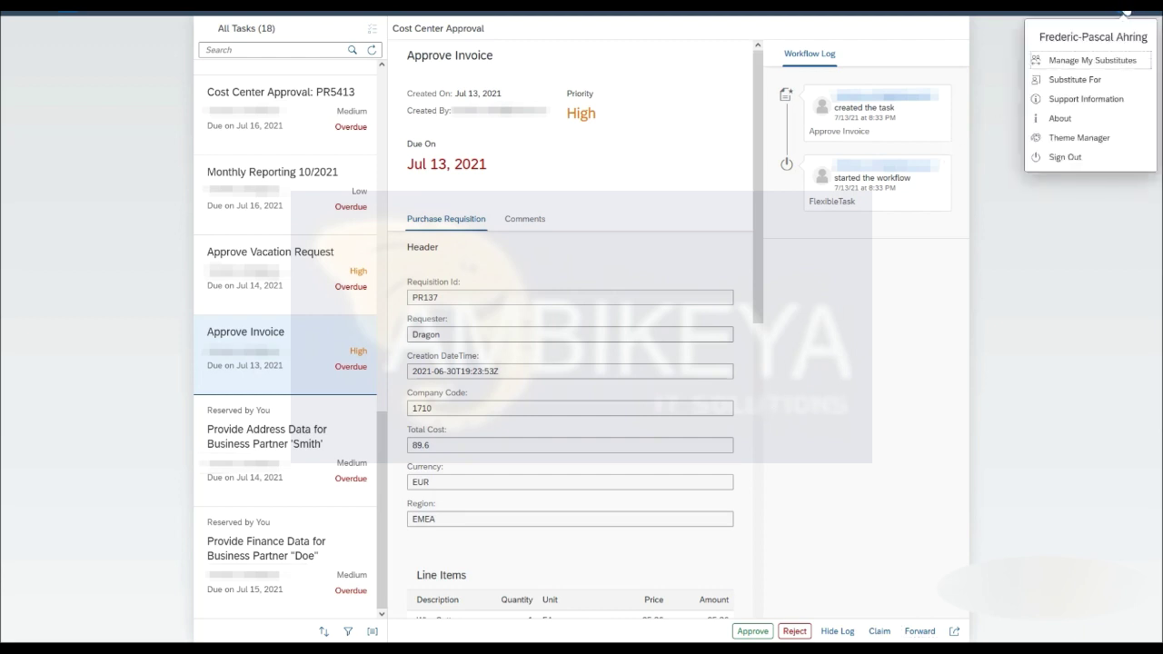
pyautogui.click(1088, 61)
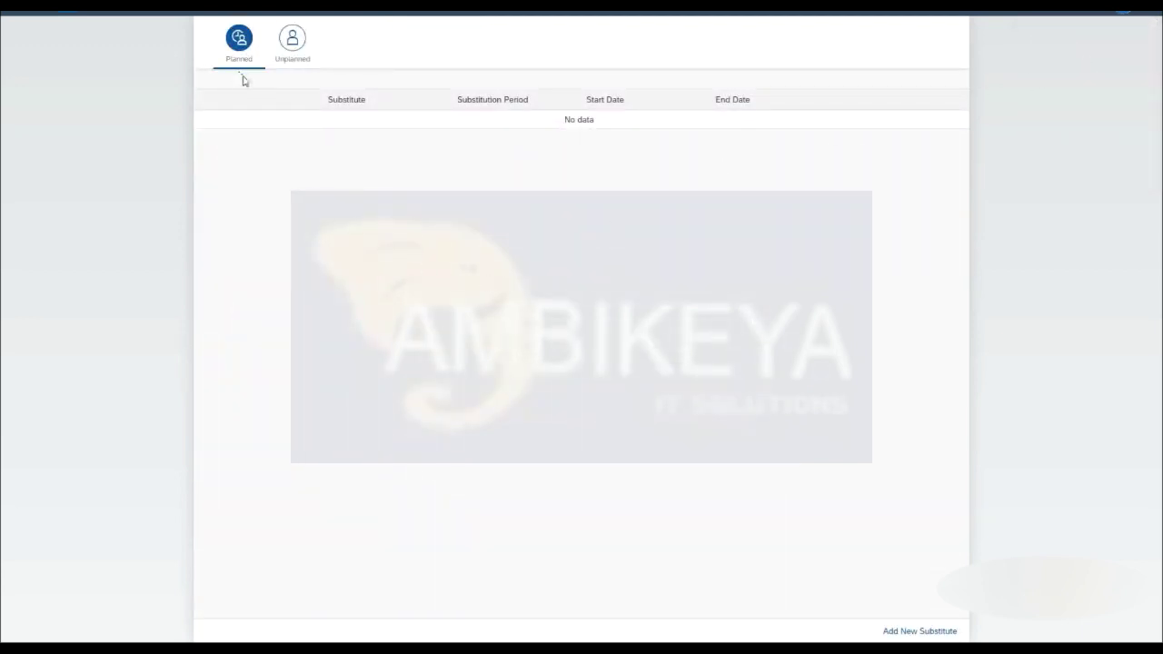
pyautogui.click(899, 630)
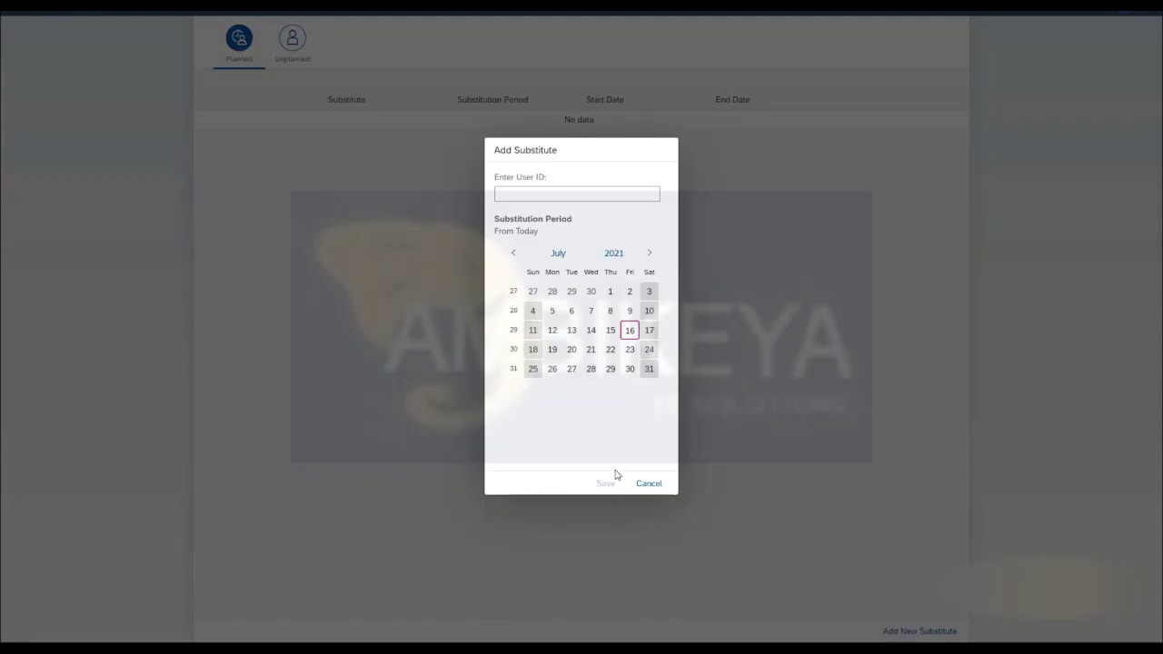
pyautogui.write('Thomas')
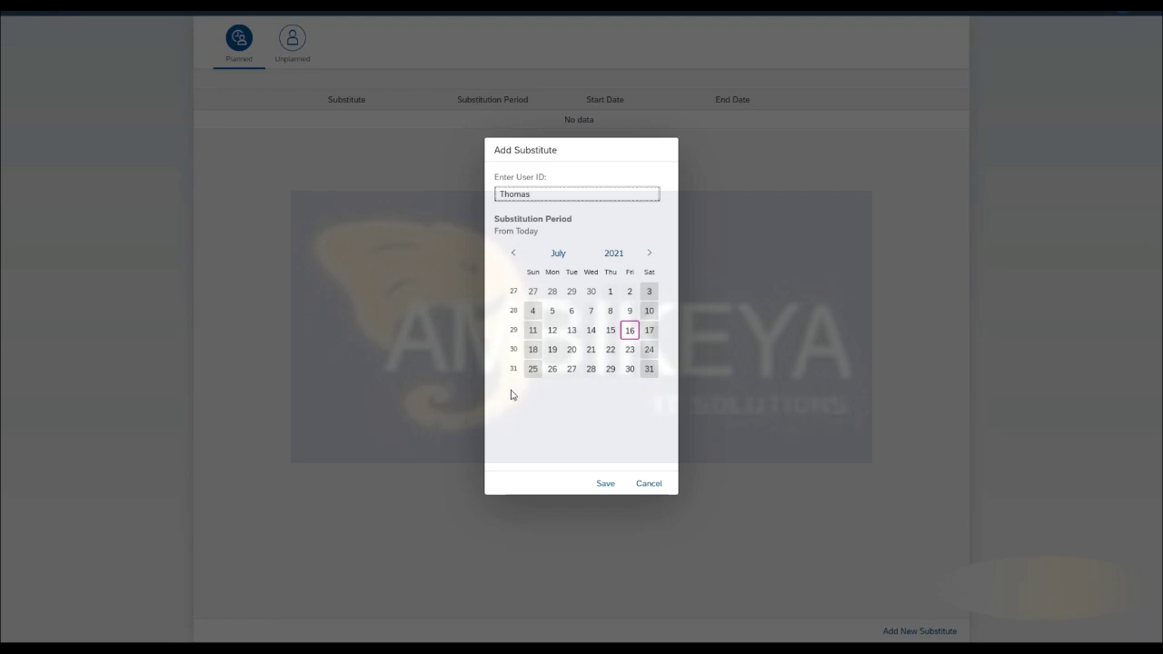
pyautogui.click(532, 370)
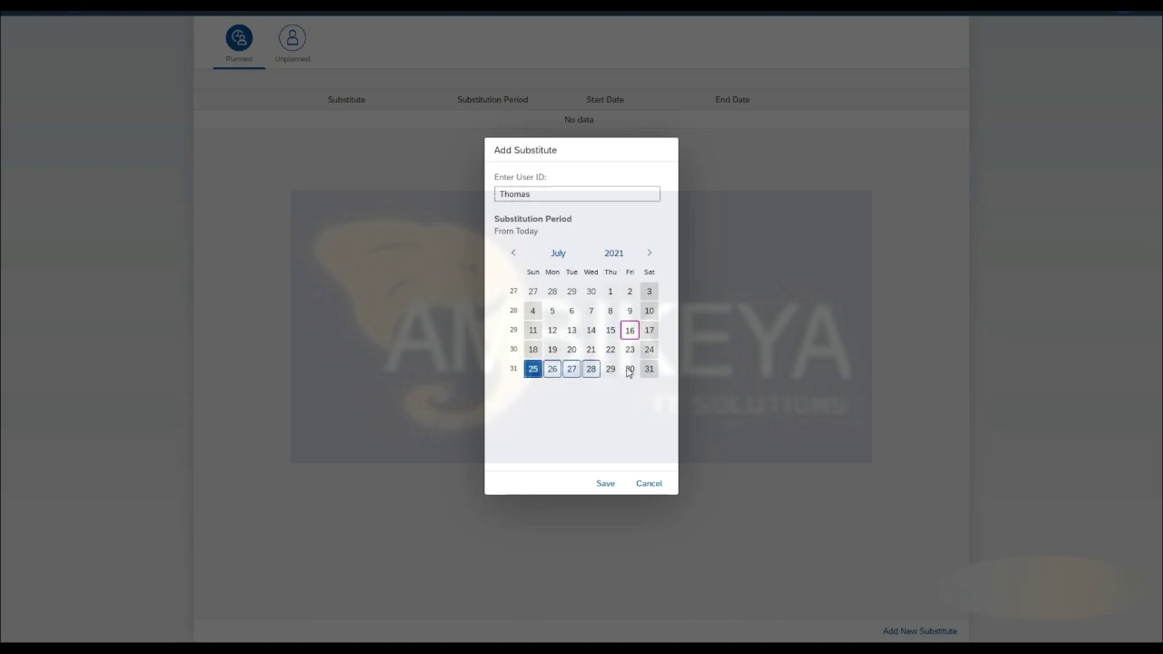
pyautogui.click(648, 370)
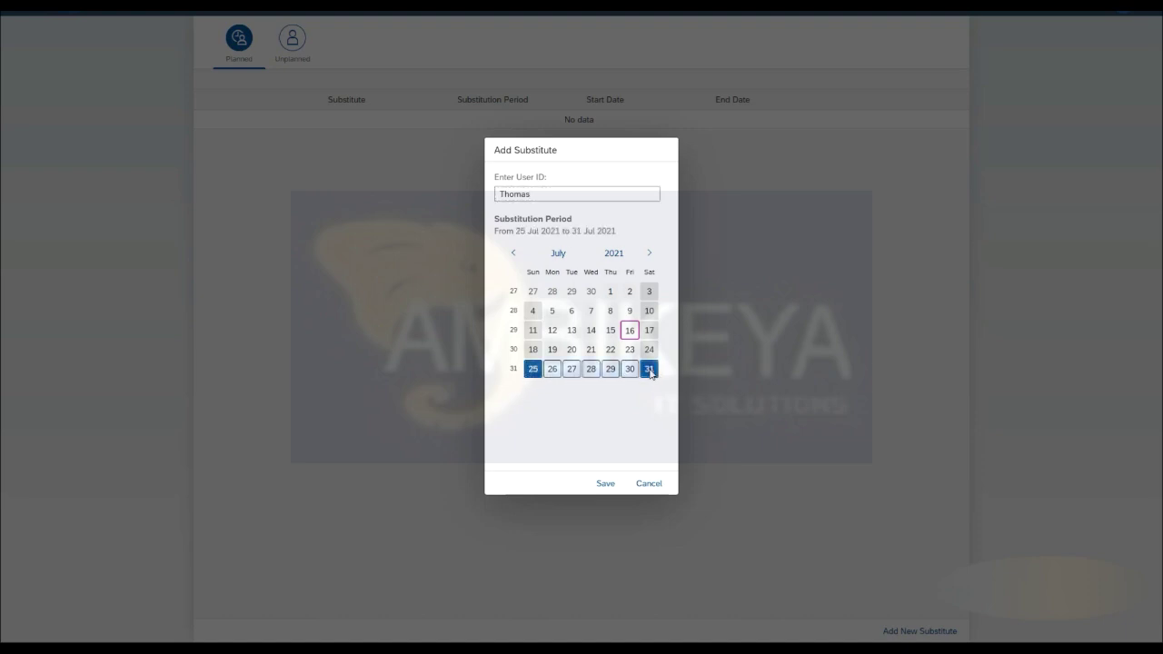
pyautogui.click(605, 483)
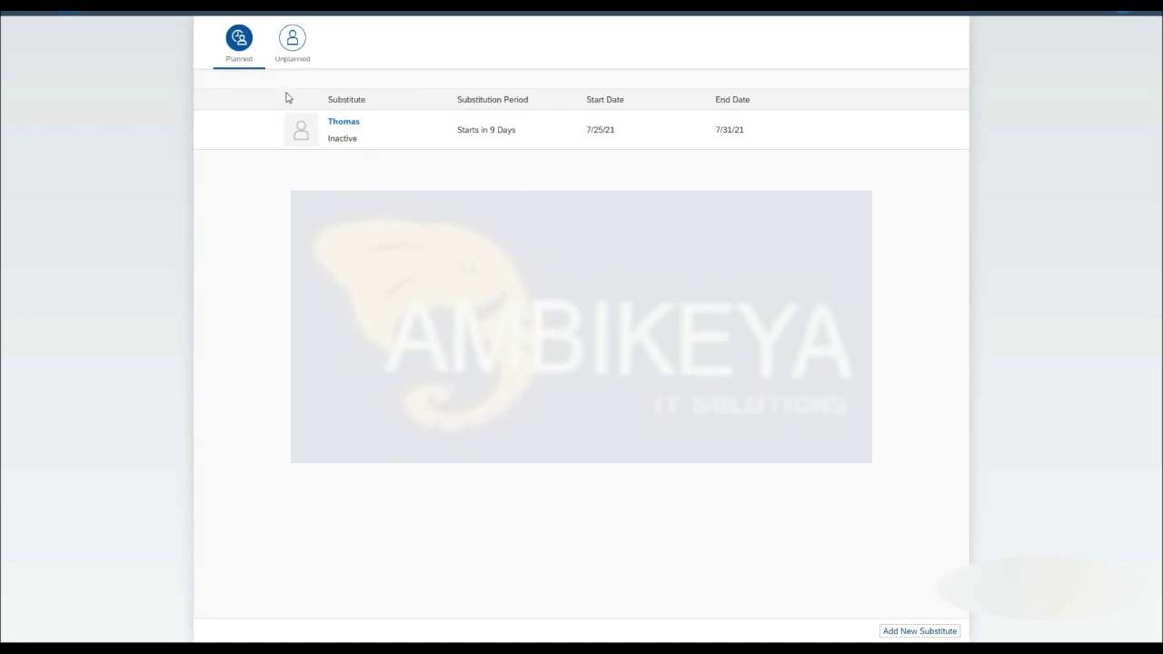
# Add an unplanned substitute by entering the substitute's user ID
pyautogui.click(292, 40)
pyautogui.click(895, 631)
pyautogui.write('Thomas')
pyautogui.click(605, 361)
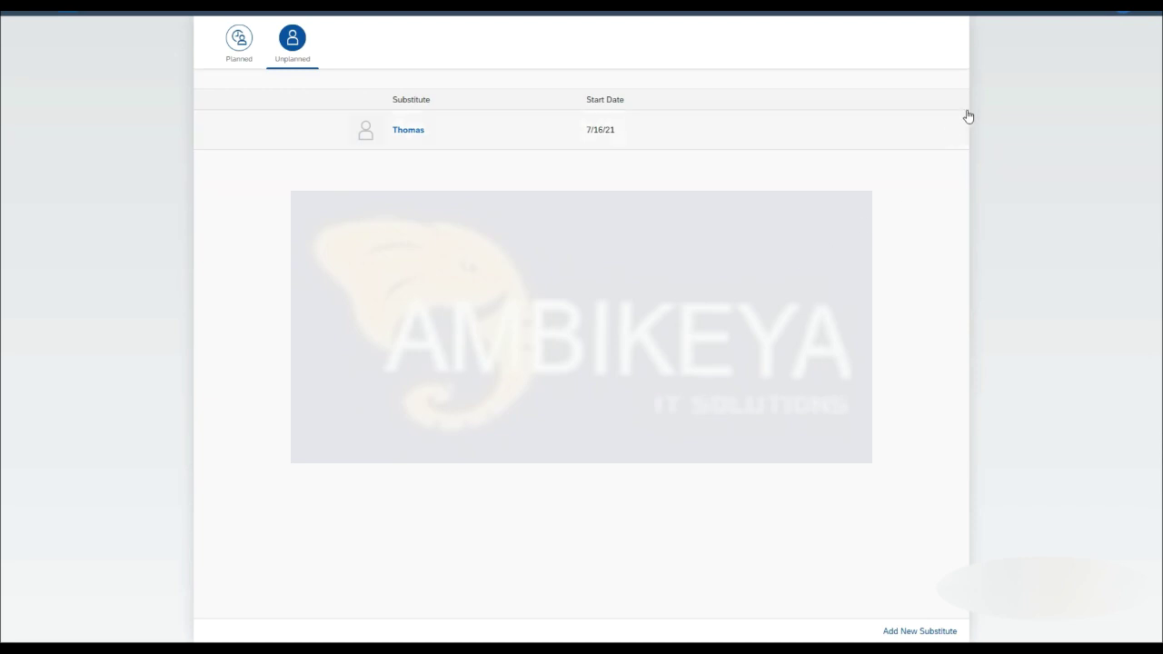
# Switch on receiving the tasks of the person listed under Substitute For, and switch it off again
pyautogui.click(1126, 11)
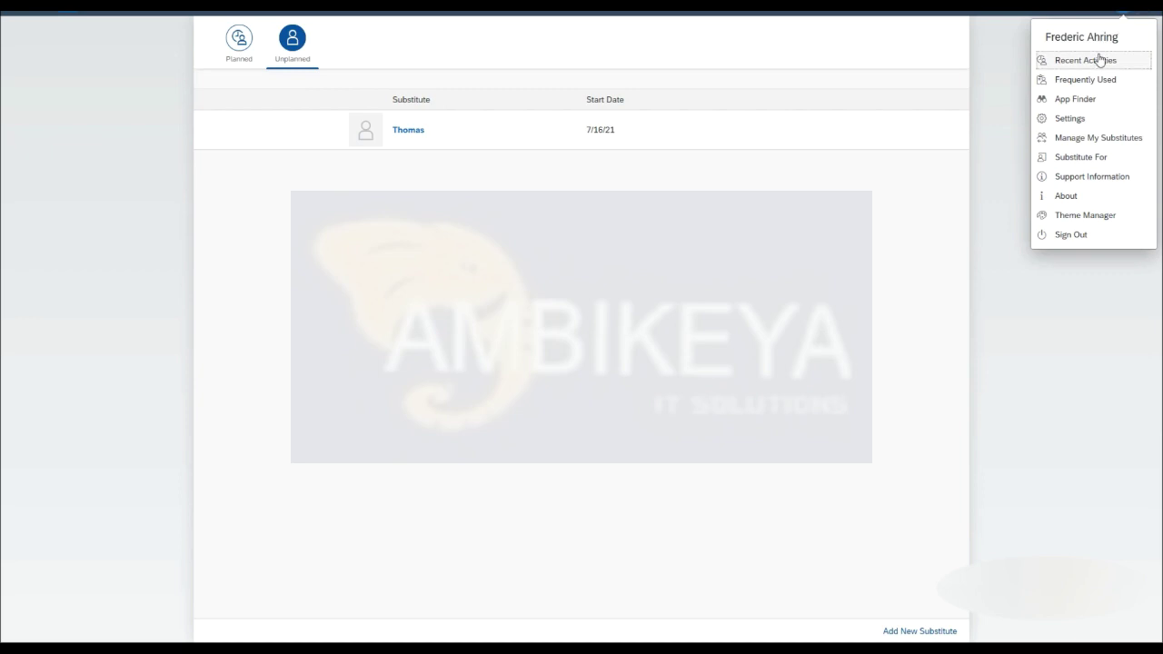
pyautogui.click(1090, 159)
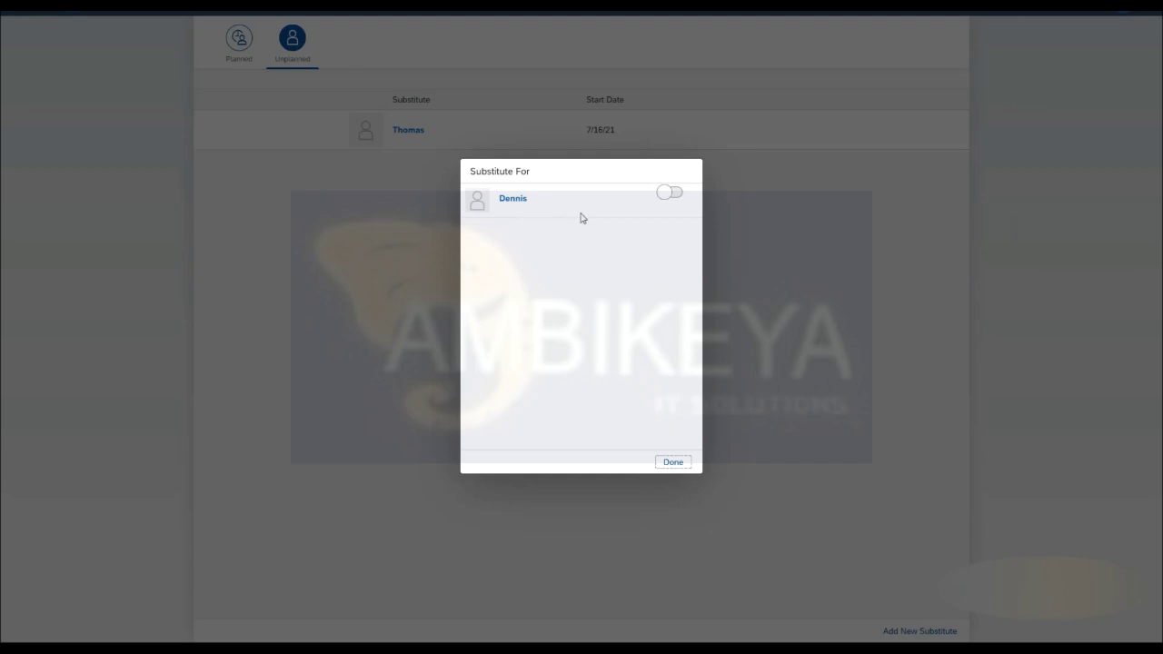
pyautogui.click(668, 200)
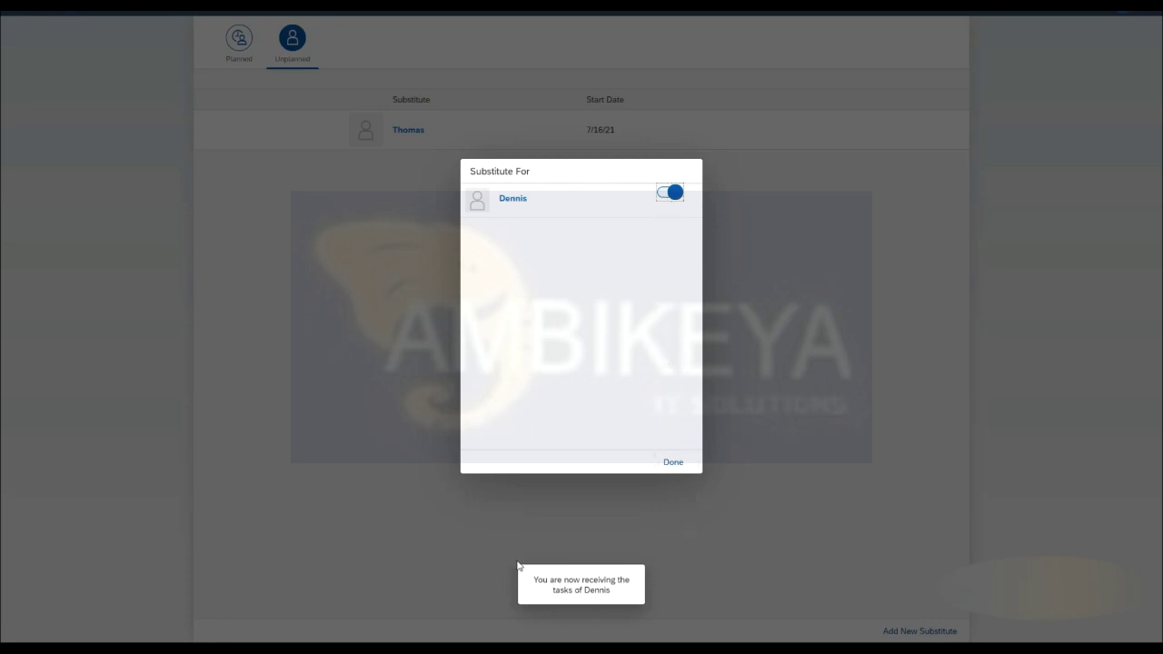
pyautogui.click(670, 201)
pyautogui.click(670, 200)
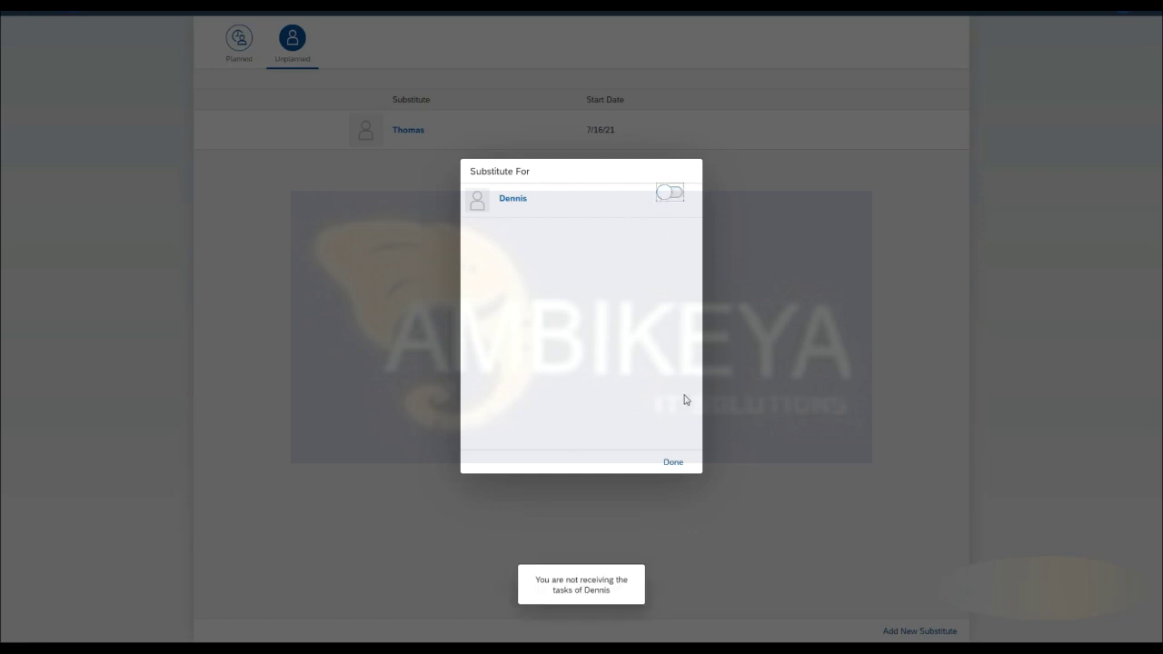
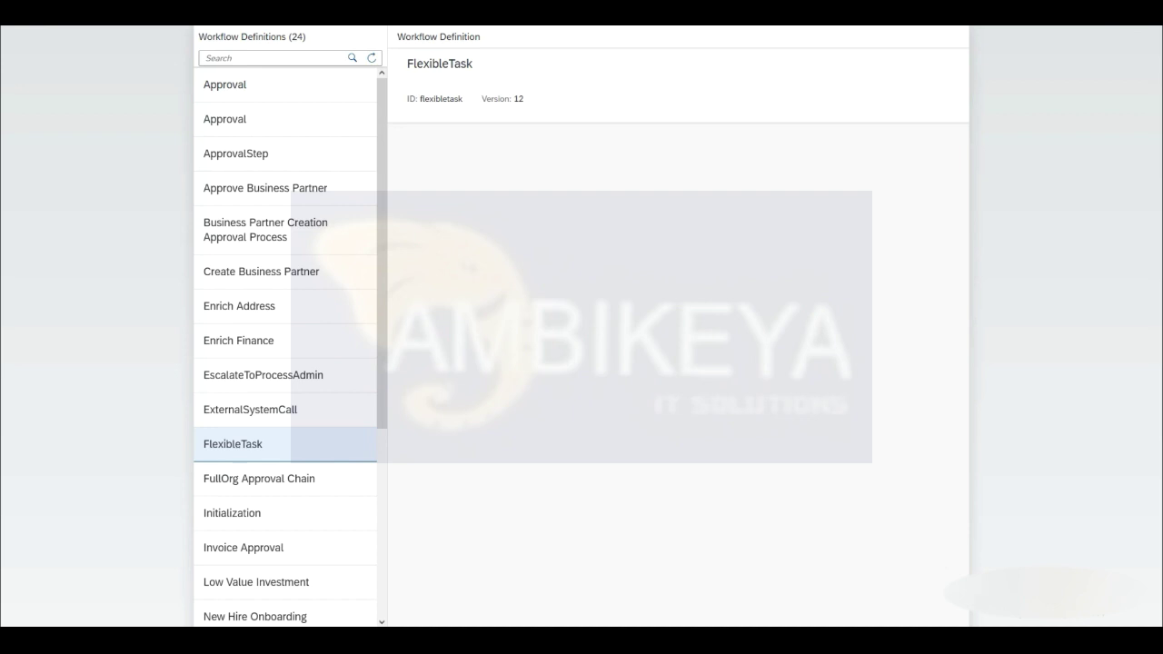
# Request the download of the FlexibleTask workflow definition, suppress the sensitive-data warning for this session, and cancel opening FlexibleTask.json
pyautogui.click(887, 638)
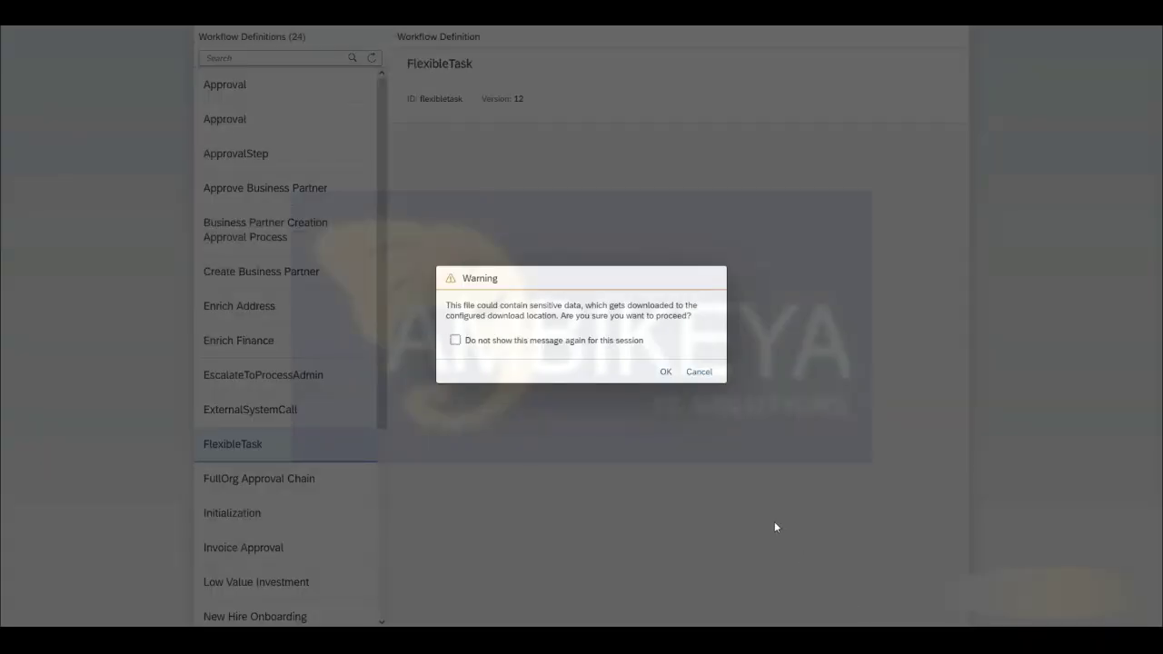
pyautogui.click(455, 340)
pyautogui.click(665, 372)
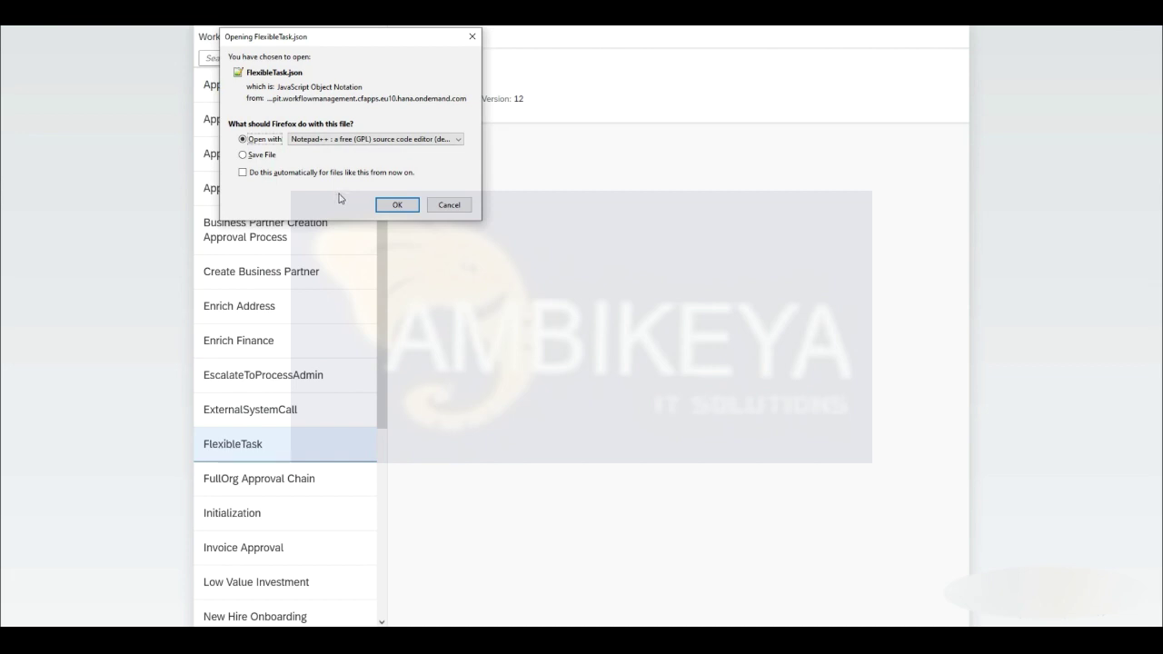
pyautogui.click(447, 209)
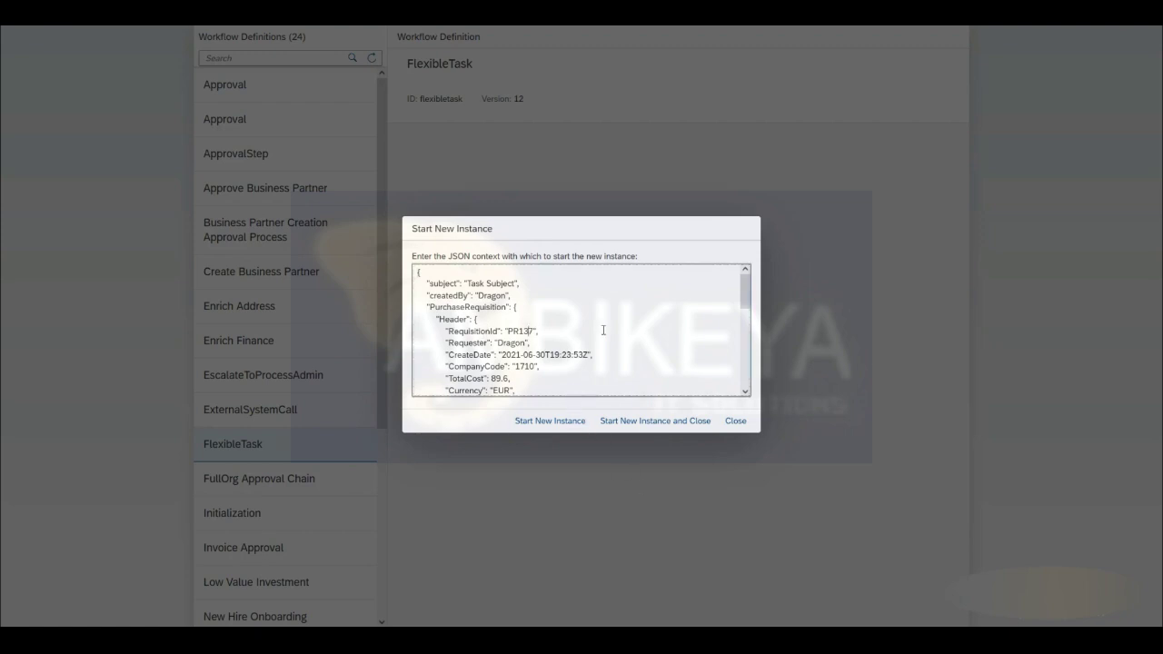
# Set RequisitionId to PR1353 in the JSON context and start a new FlexibleTask workflow instance
pyautogui.write('53')
pyautogui.click(565, 423)
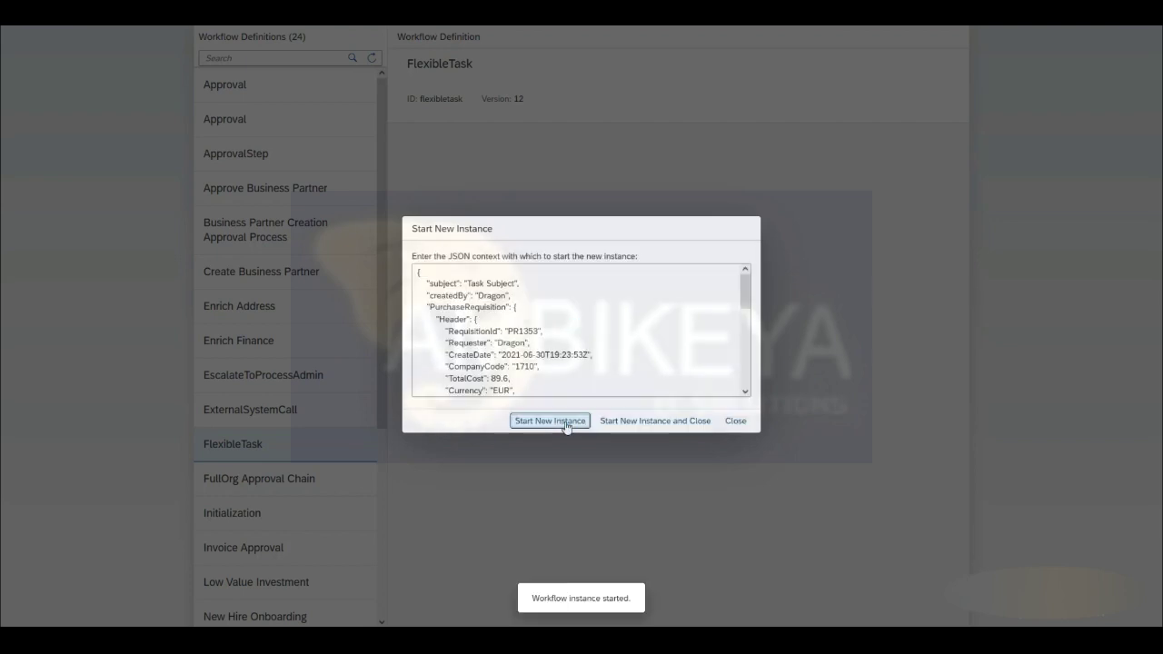
pyautogui.click(613, 424)
pyautogui.click(548, 421)
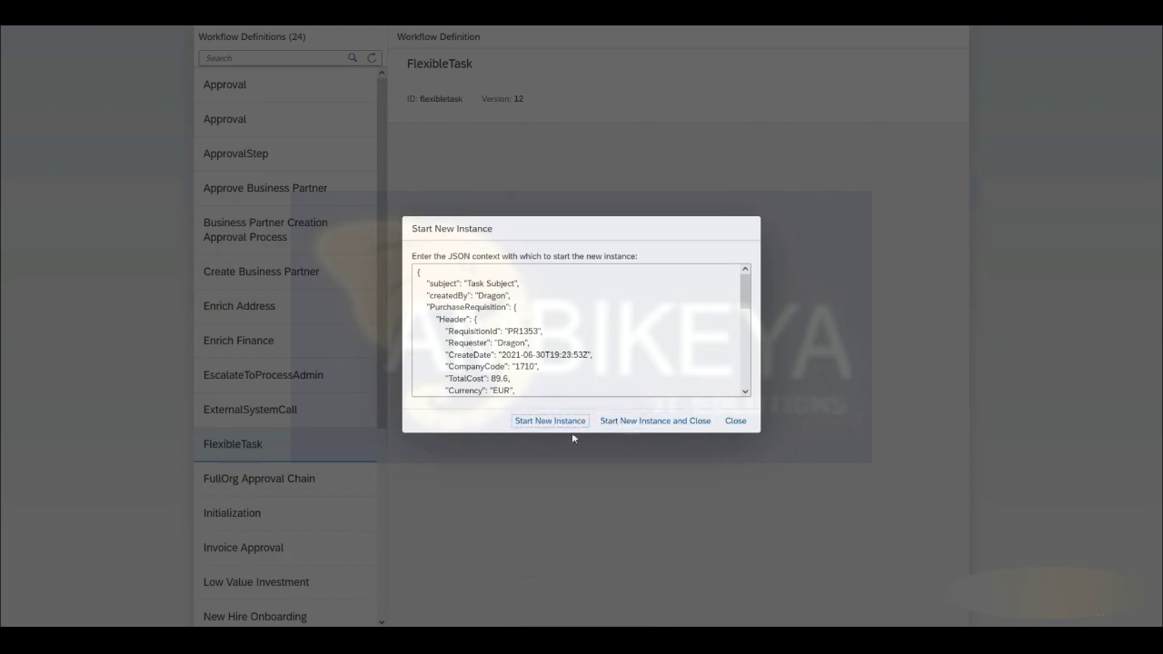
# Change RequisitionId to PR1357 in the JSON context, start another FlexibleTask instance and close the dialog
pyautogui.click(539, 331)
pyautogui.press('BackSpace')
pyautogui.write('7')
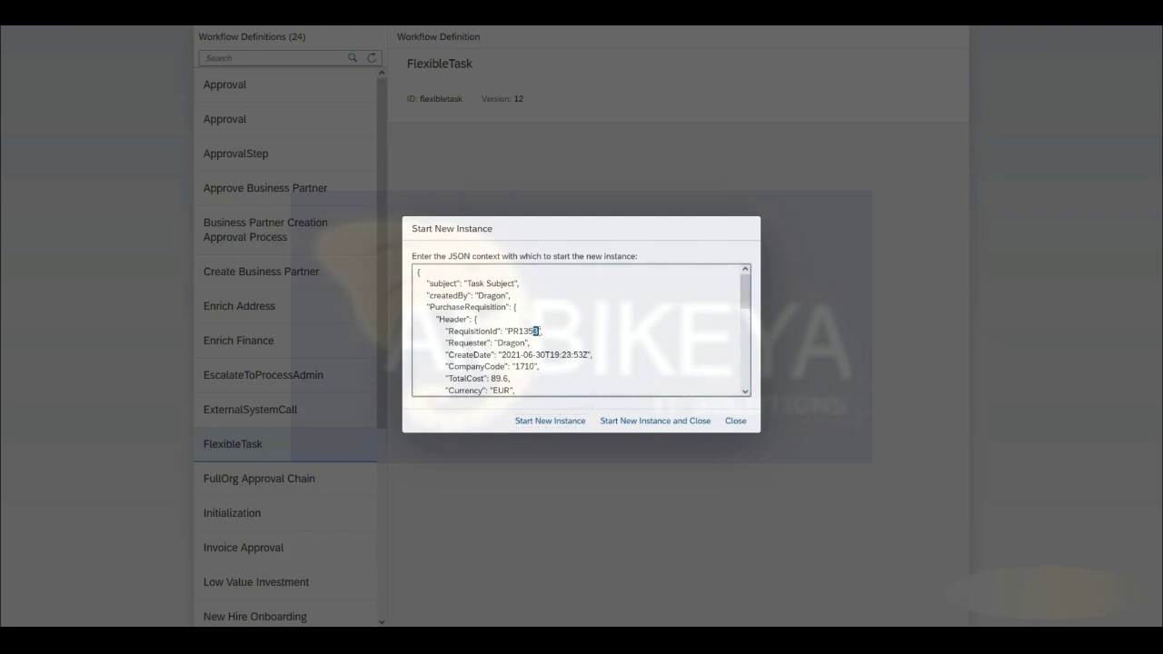
pyautogui.click(610, 421)
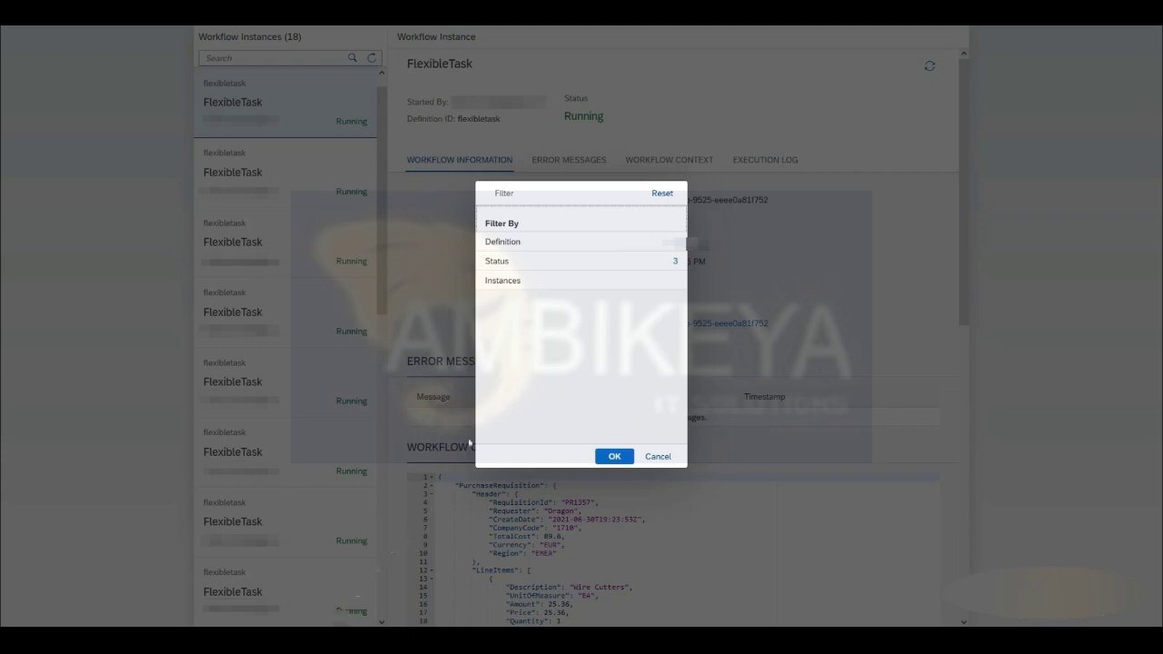
# Select the FlexibleTask definition as a workflow instance filter and deselect it again
pyautogui.click(508, 245)
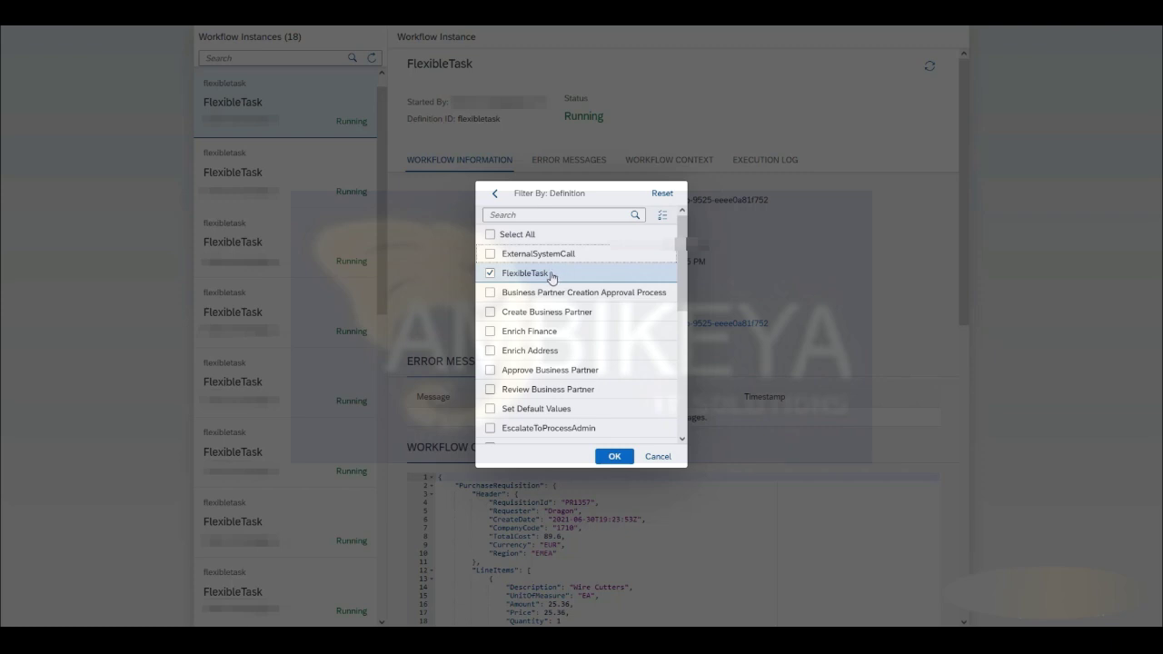
pyautogui.click(492, 275)
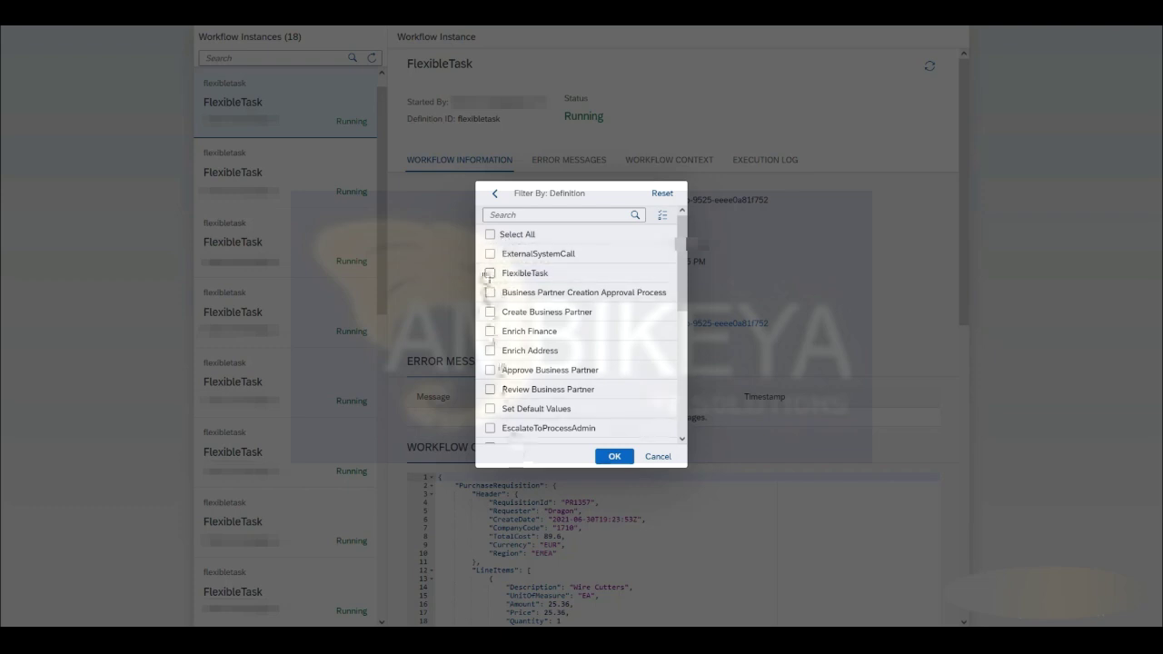
pyautogui.click(495, 194)
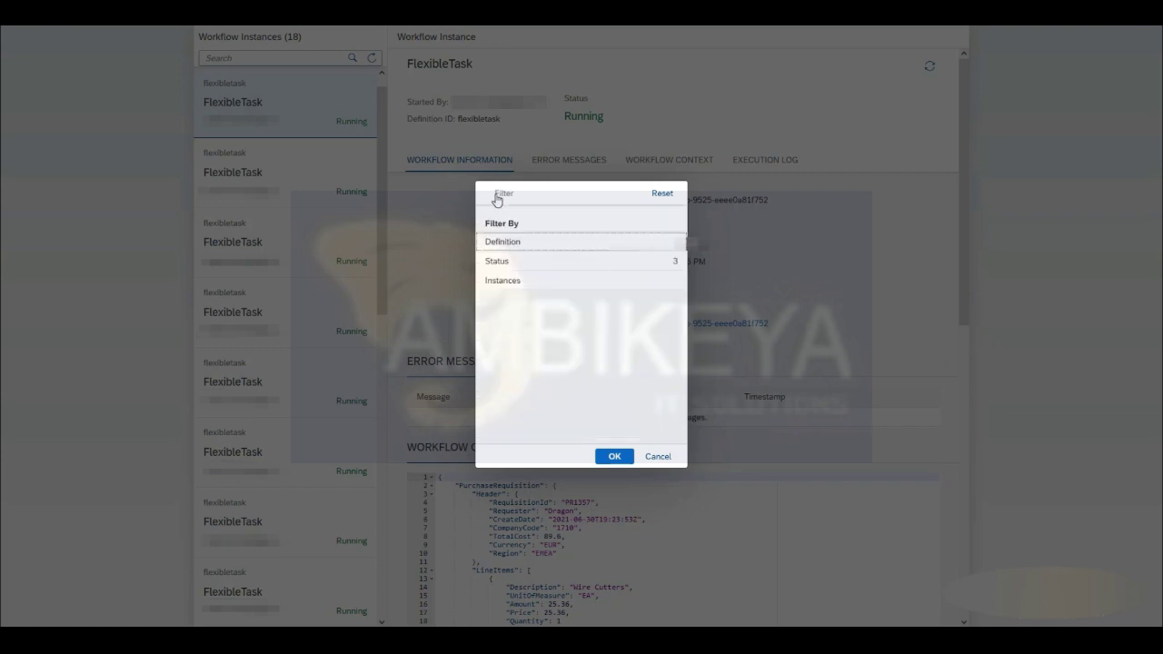
# Add the Completed and Canceled statuses to the workflow instance filter
pyautogui.click(519, 263)
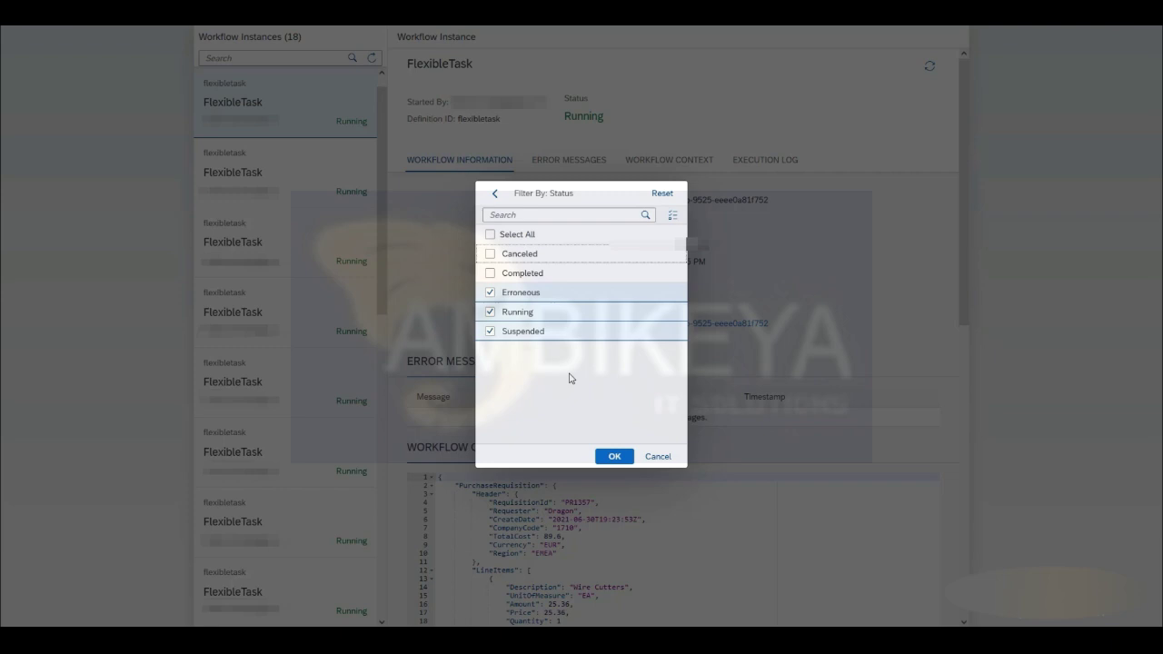
pyautogui.click(549, 276)
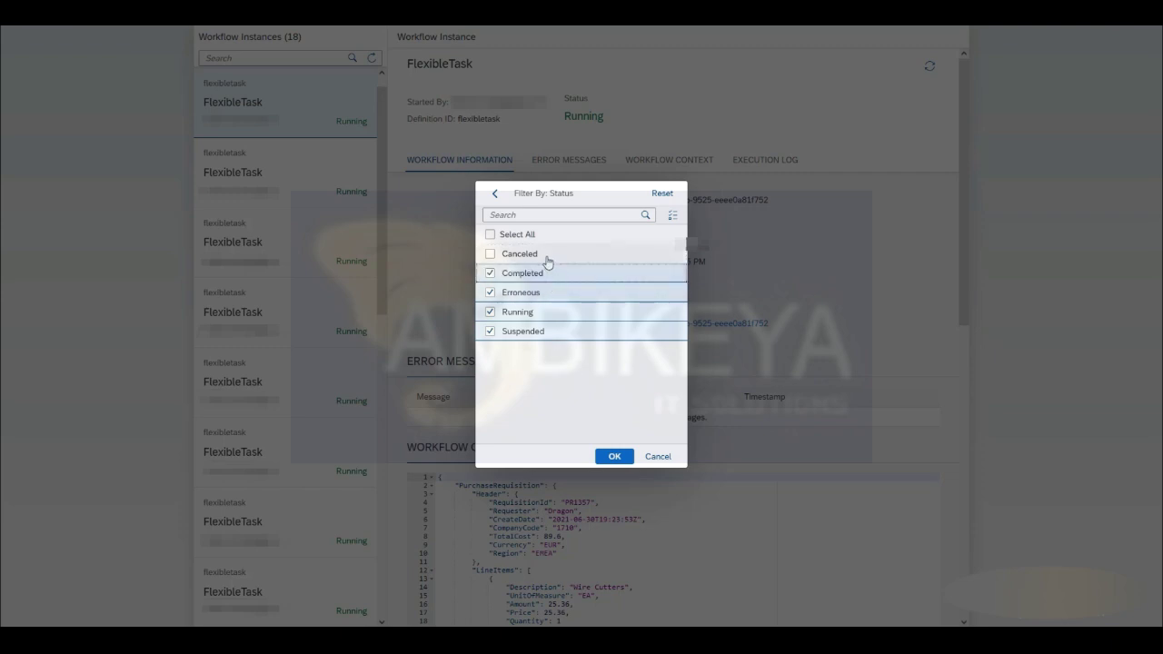
pyautogui.click(547, 259)
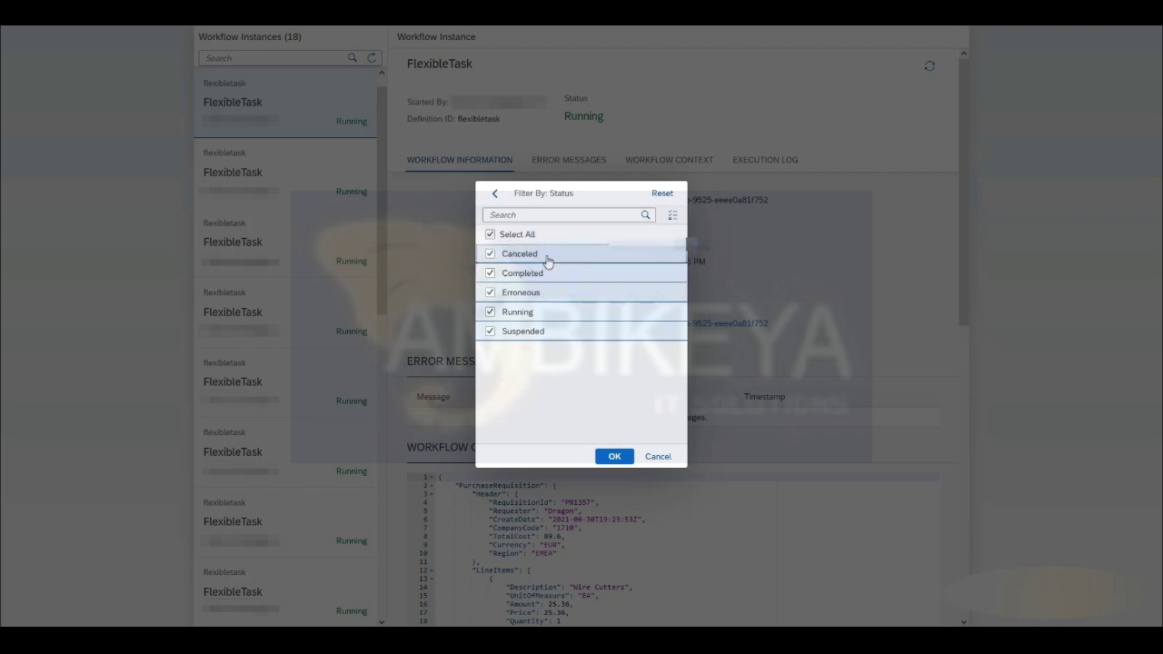
pyautogui.click(662, 194)
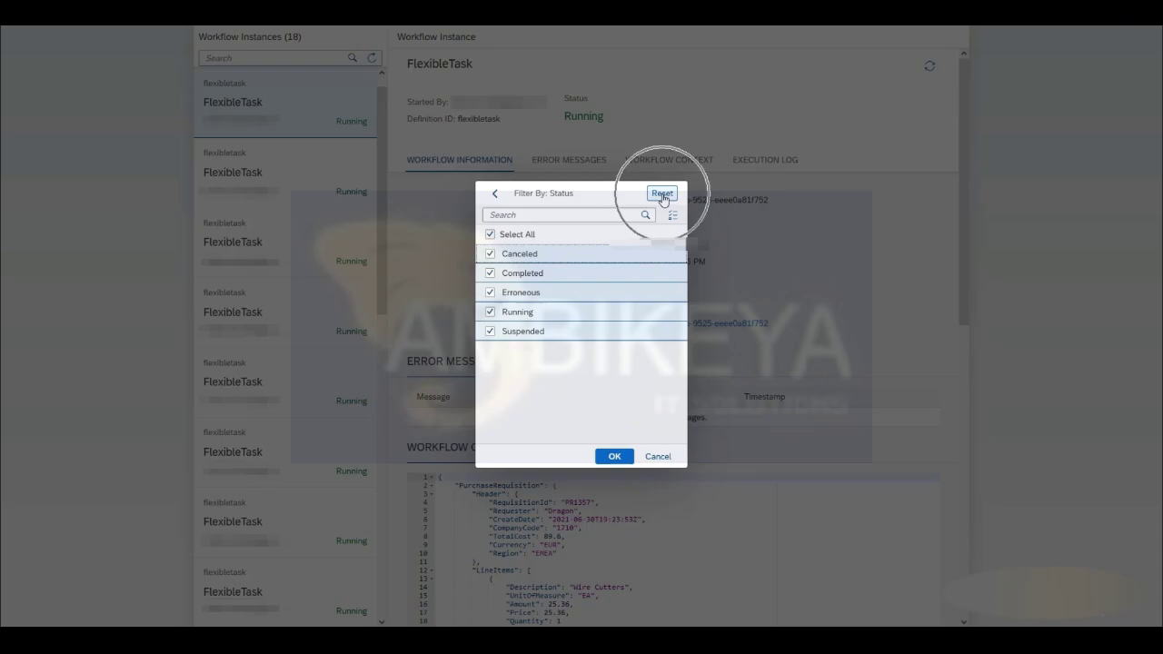
pyautogui.click(448, 243)
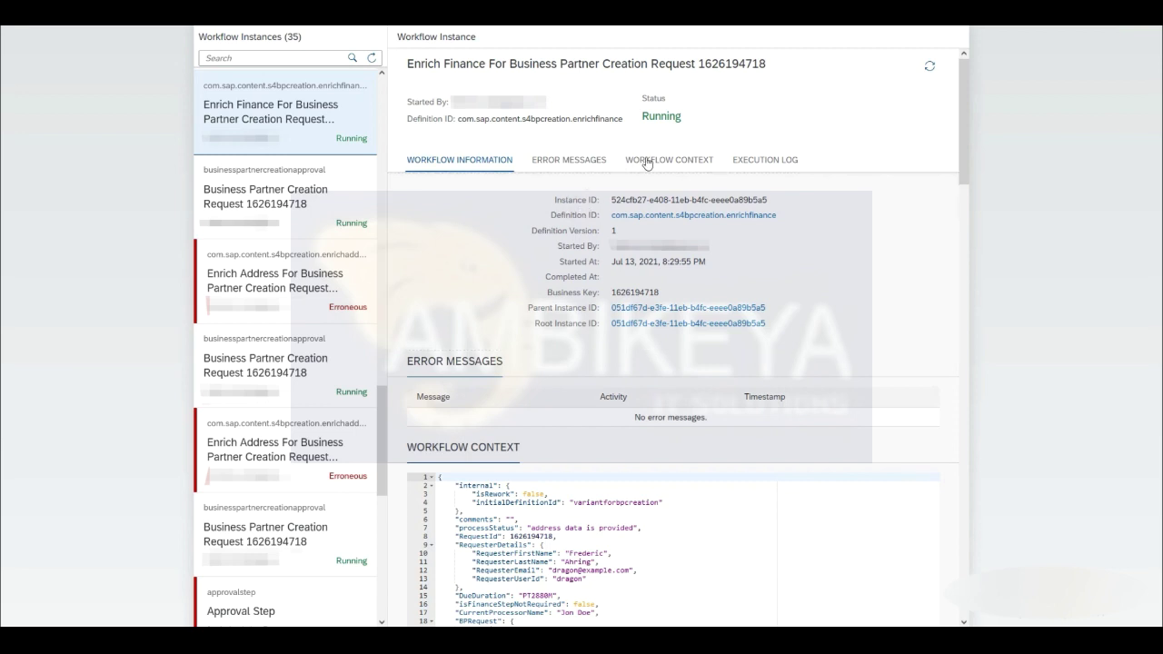
# Examine the workflow context and the execution log of the running Enrich Finance workflow instance
pyautogui.click(648, 161)
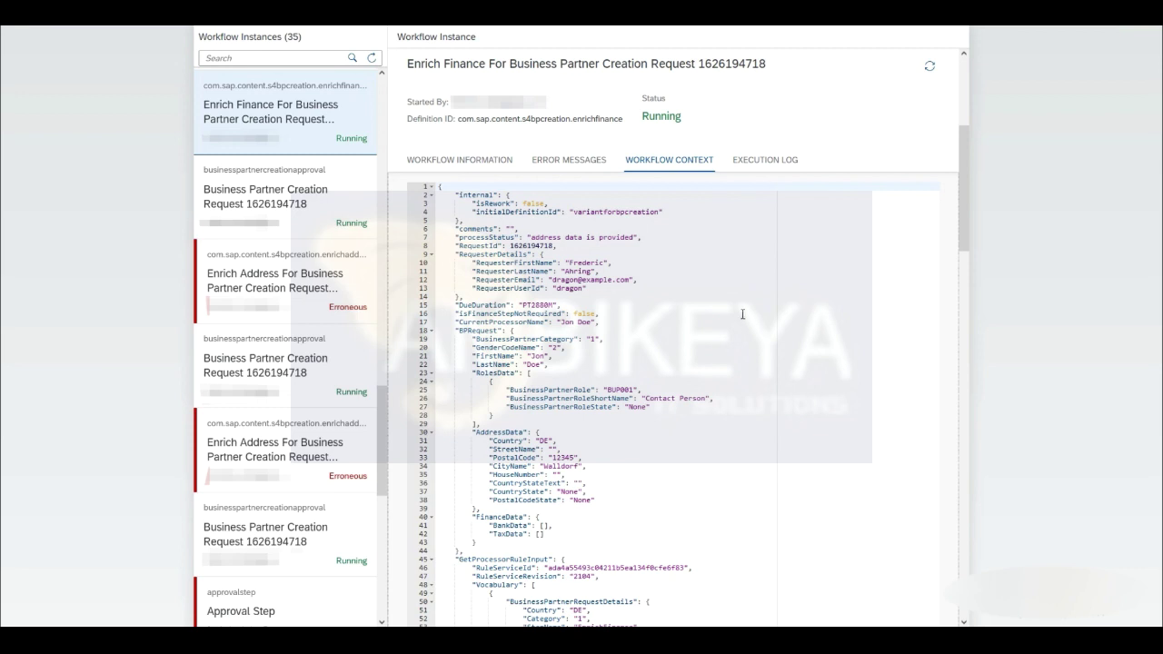
pyautogui.scroll(-3, 741, 182)
pyautogui.click(759, 162)
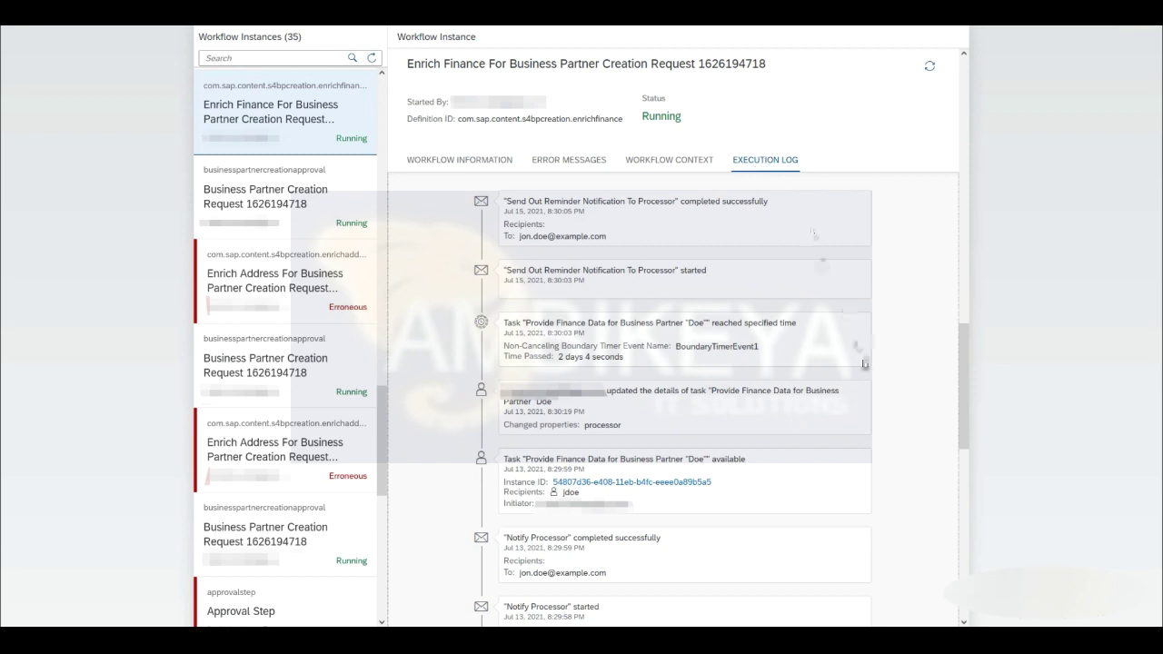
# Review the earliest execution log entries of the Enrich Finance workflow instance, from the workflow start through the processor notification
pyautogui.moveTo(964, 370); pyautogui.dragTo(969, 551)
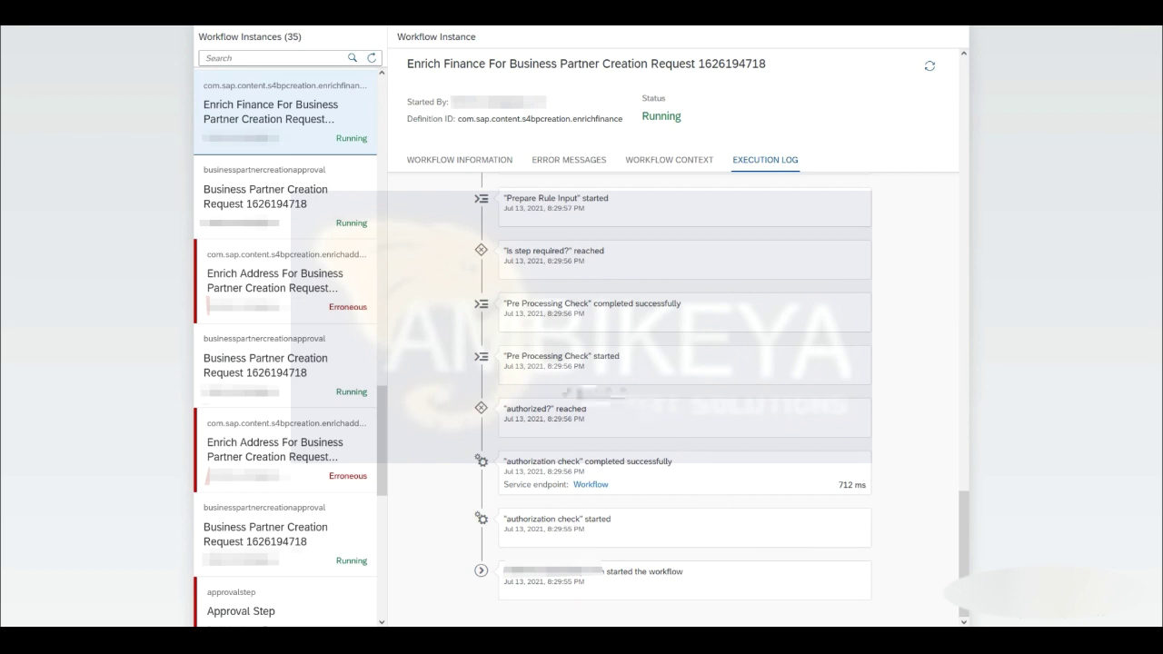
pyautogui.scroll(4, 514, 289)
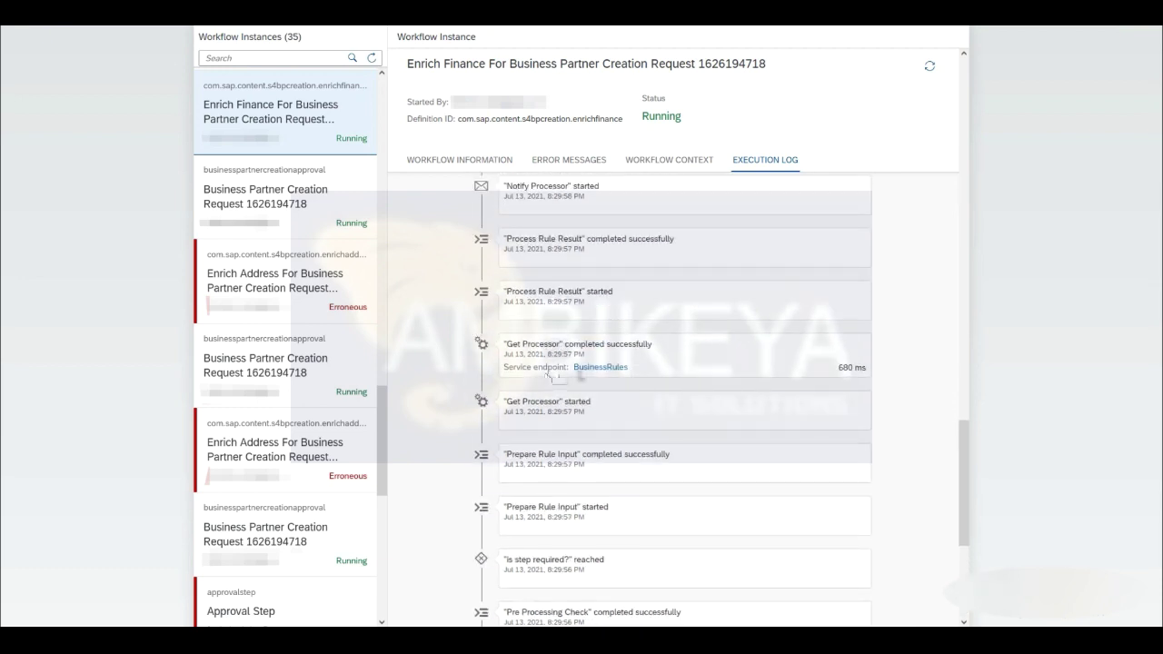
pyautogui.scroll(3, 517, 292)
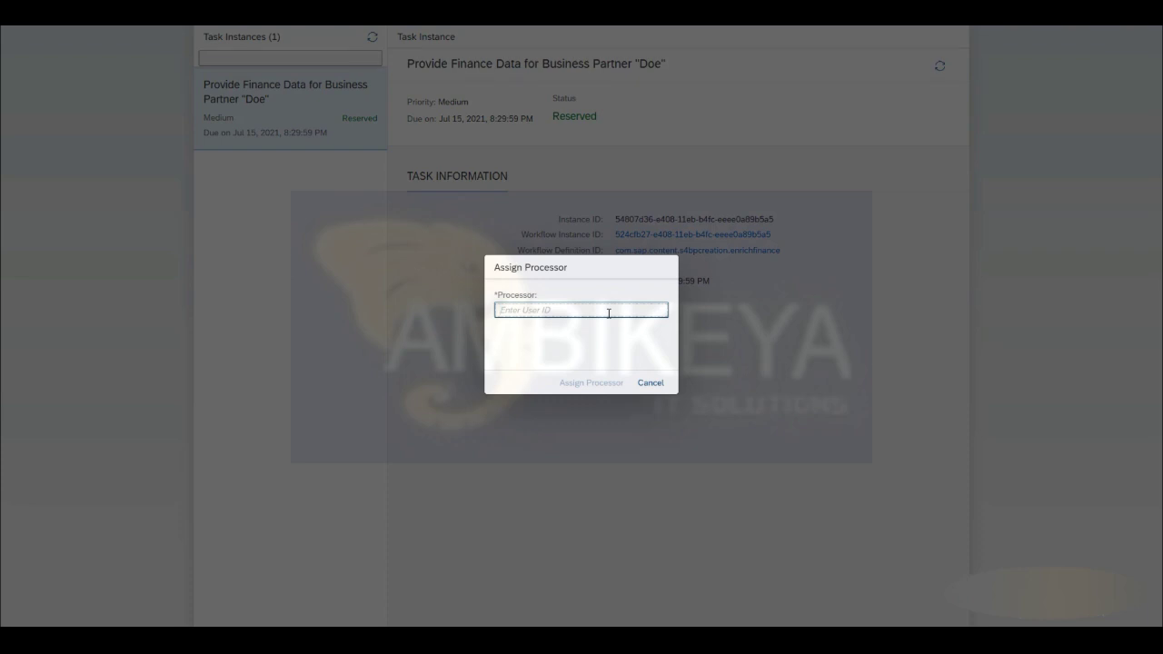
# Assign the user ID dragon as processor of the reserved Provide Finance Data task and return to the workflow instances
pyautogui.write('dragon')
pyautogui.click(591, 382)
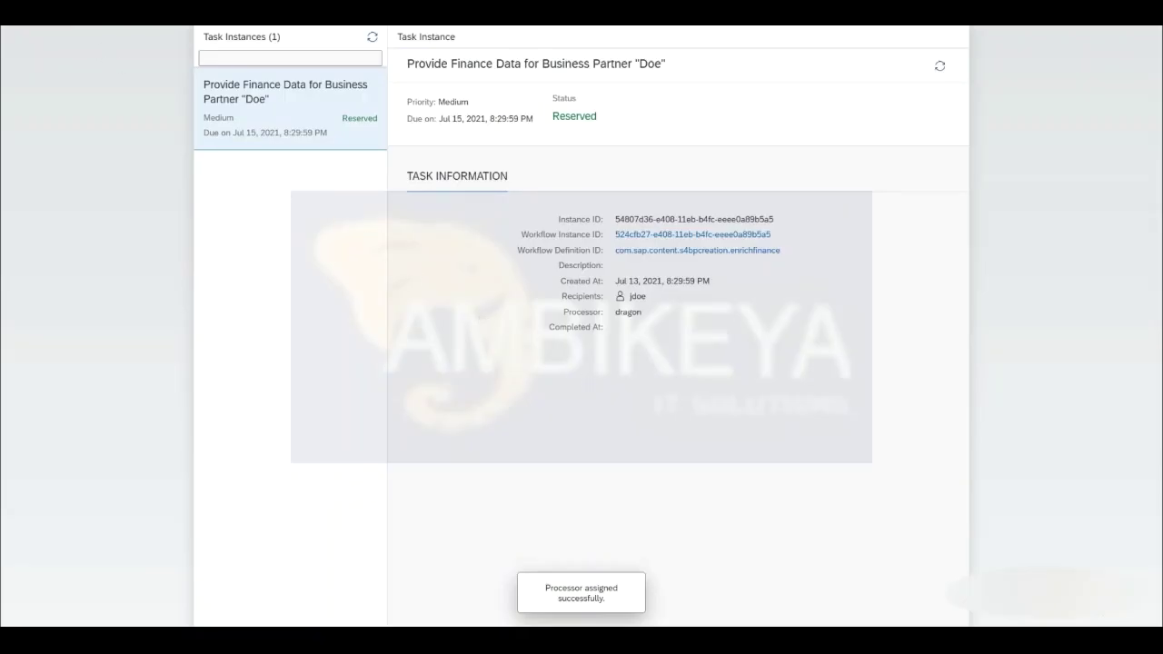
pyautogui.click(109, 39)
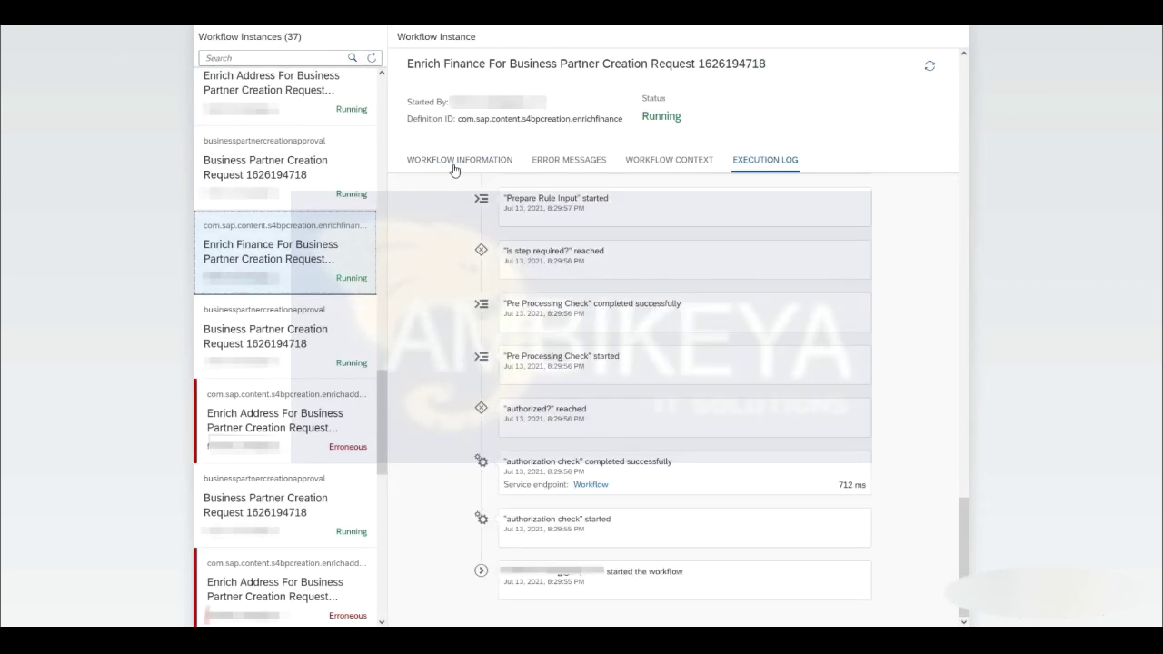
# Open the parent instance from the Enrich Finance instance's workflow information and view the parent's execution log
pyautogui.click(454, 165)
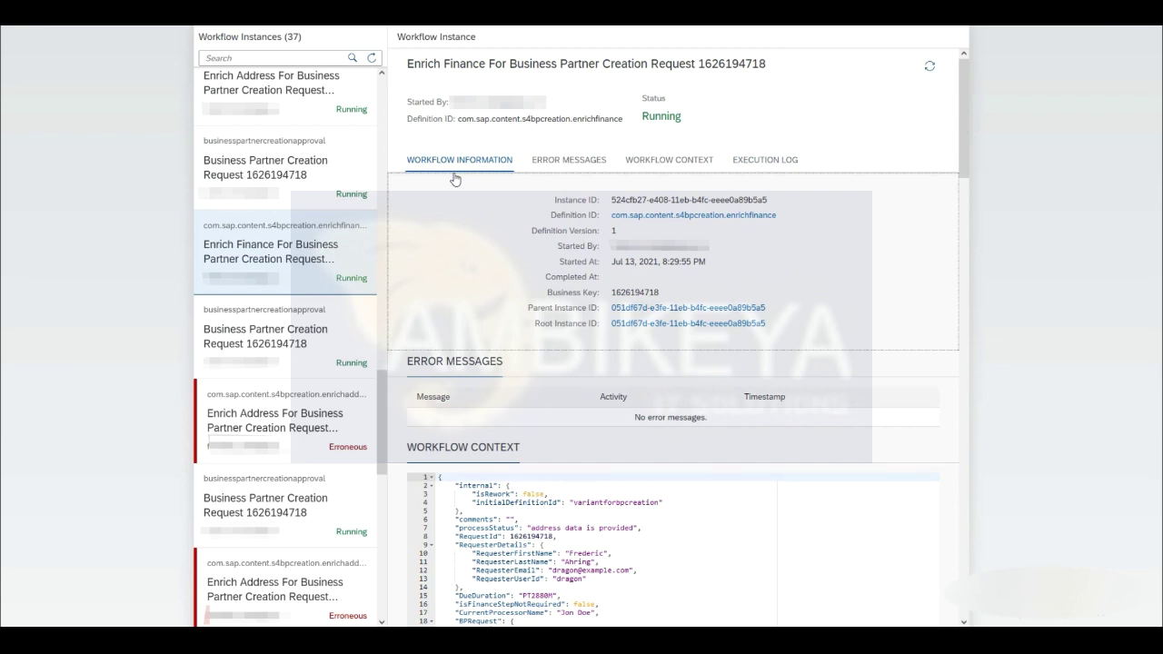
pyautogui.doubleClick(543, 307)
pyautogui.click(632, 309)
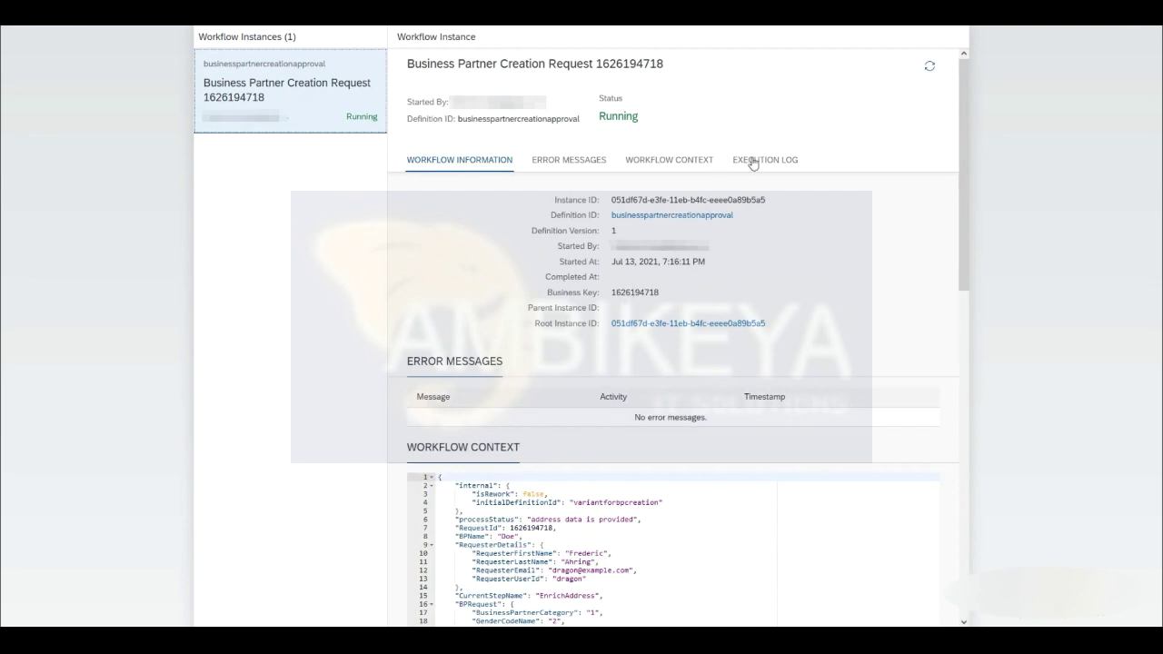
pyautogui.click(753, 161)
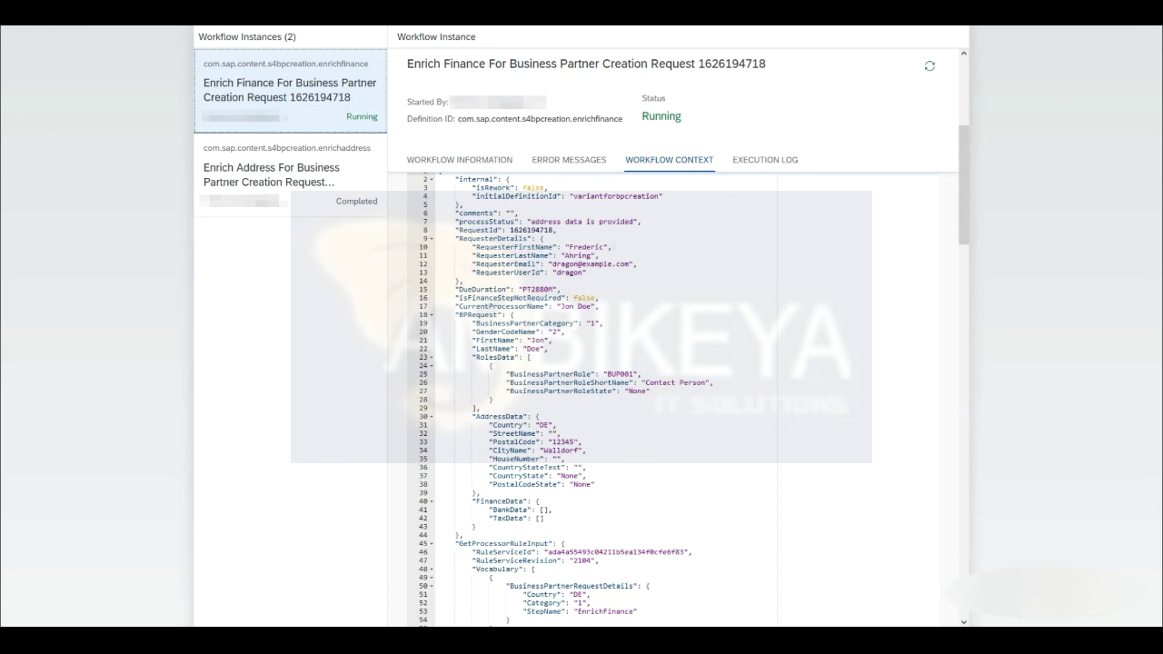
# Filter the workflow instances by status, including Erroneous and Running
pyautogui.click(365, 637)
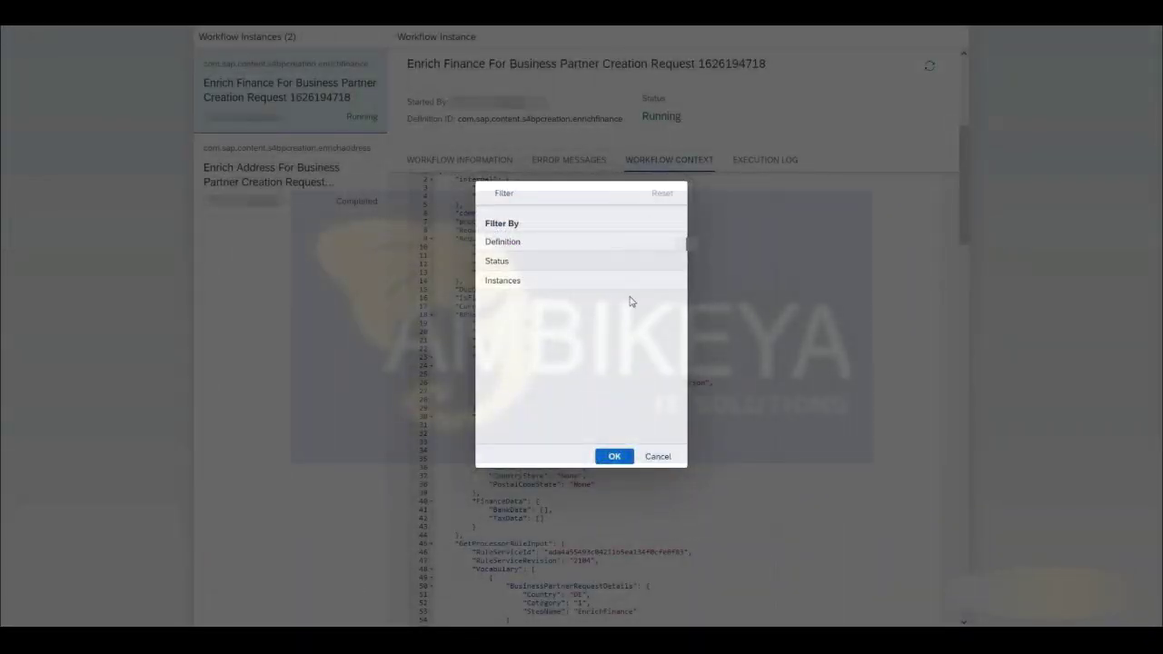
pyautogui.click(615, 456)
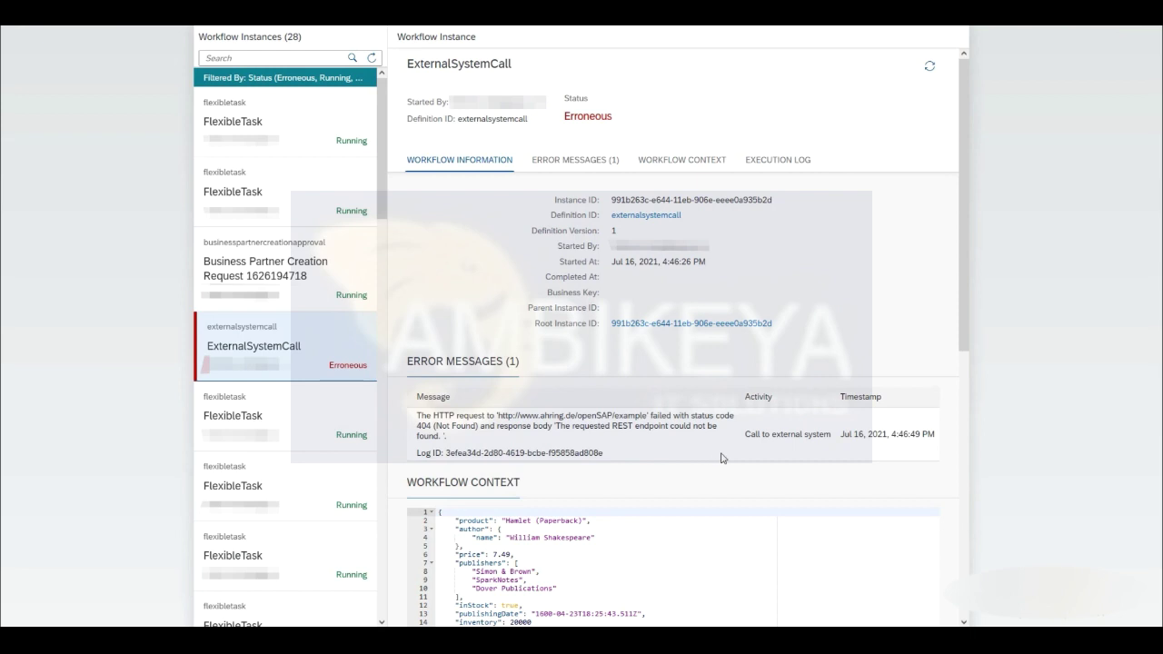
# Retry the erroneous ExternalSystemCall workflow instance, refresh its details and check the external system call in its execution log
pyautogui.click(784, 161)
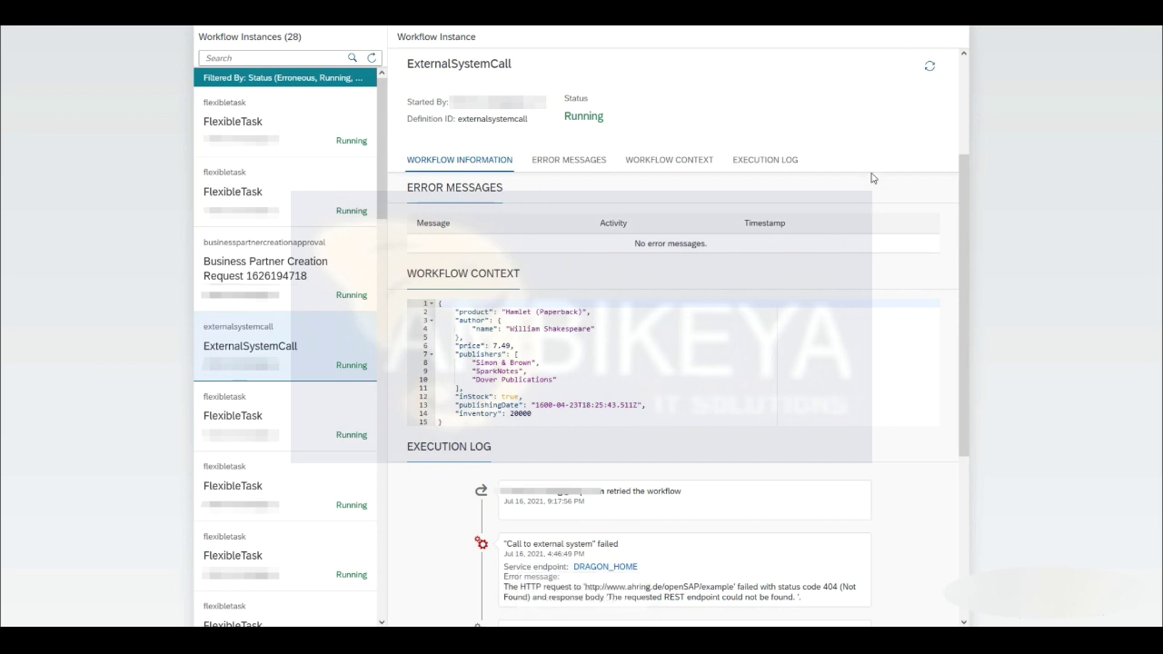
pyautogui.click(929, 71)
pyautogui.scroll(-5, 859, 488)
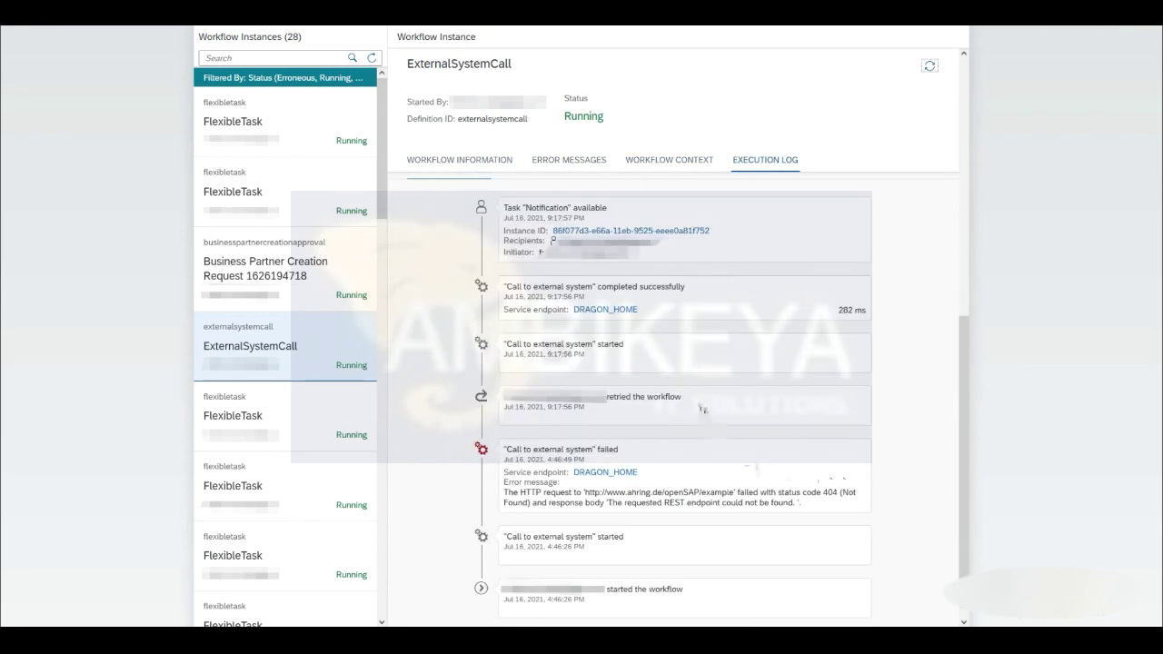
pyautogui.moveTo(505, 286); pyautogui.dragTo(576, 287)
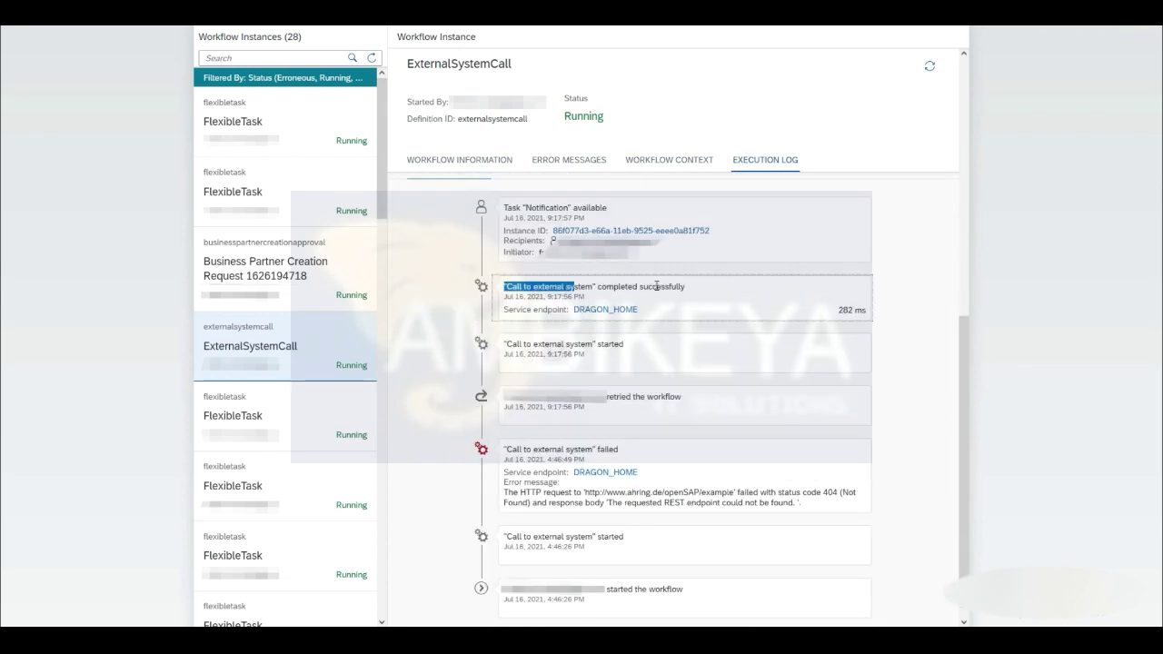
pyautogui.click(689, 292)
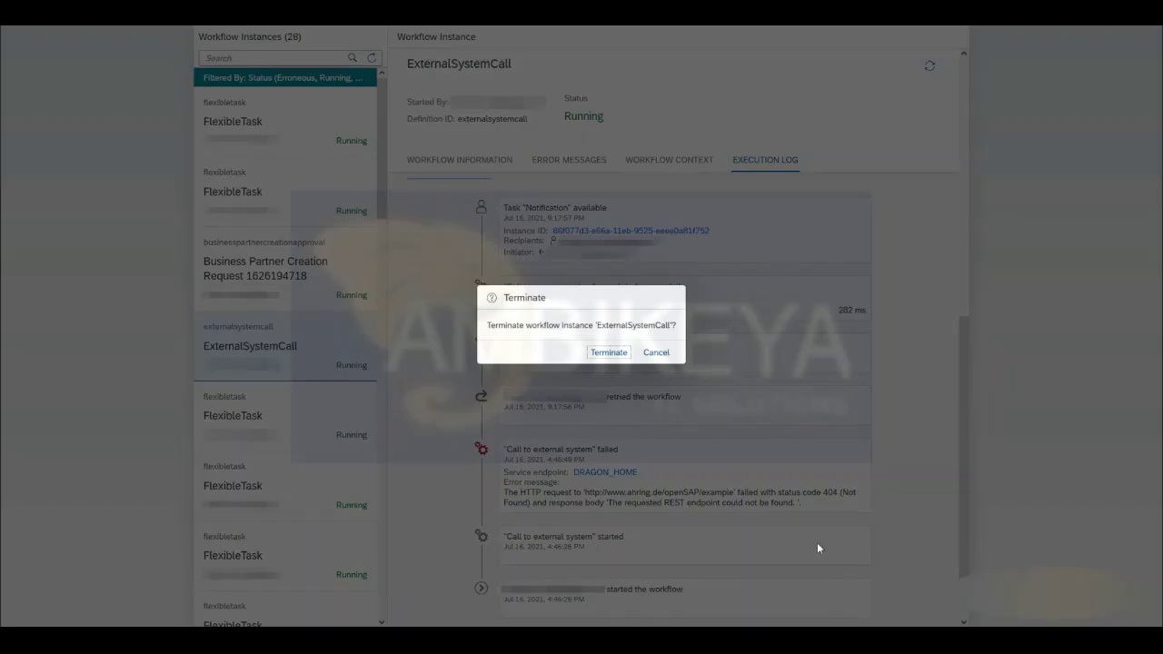
# Terminate the ExternalSystemCall workflow instance and check its status
pyautogui.click(605, 352)
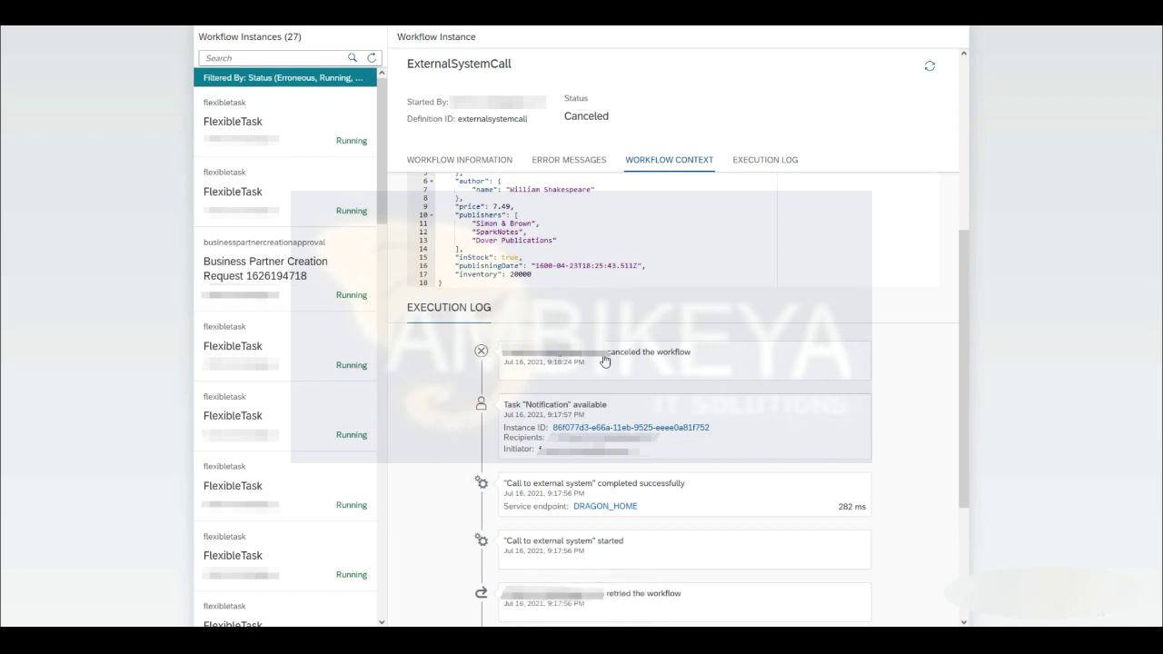
pyautogui.doubleClick(574, 115)
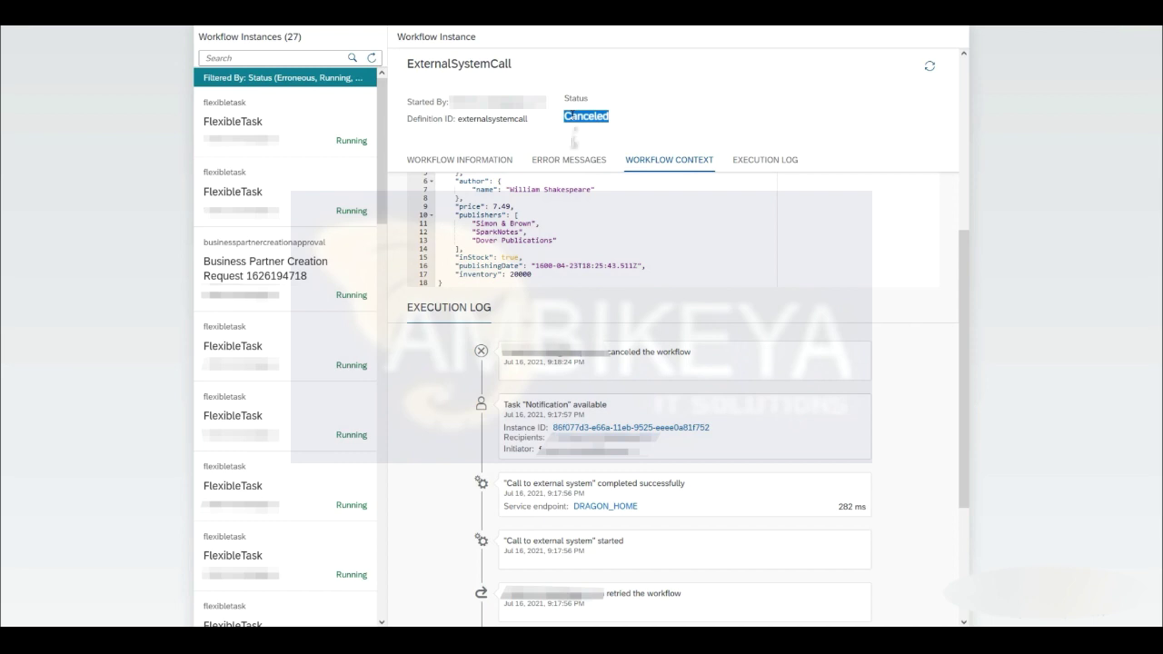
# Suspend the first running FlexibleTask workflow instance in the list and check its status
pyautogui.click(294, 128)
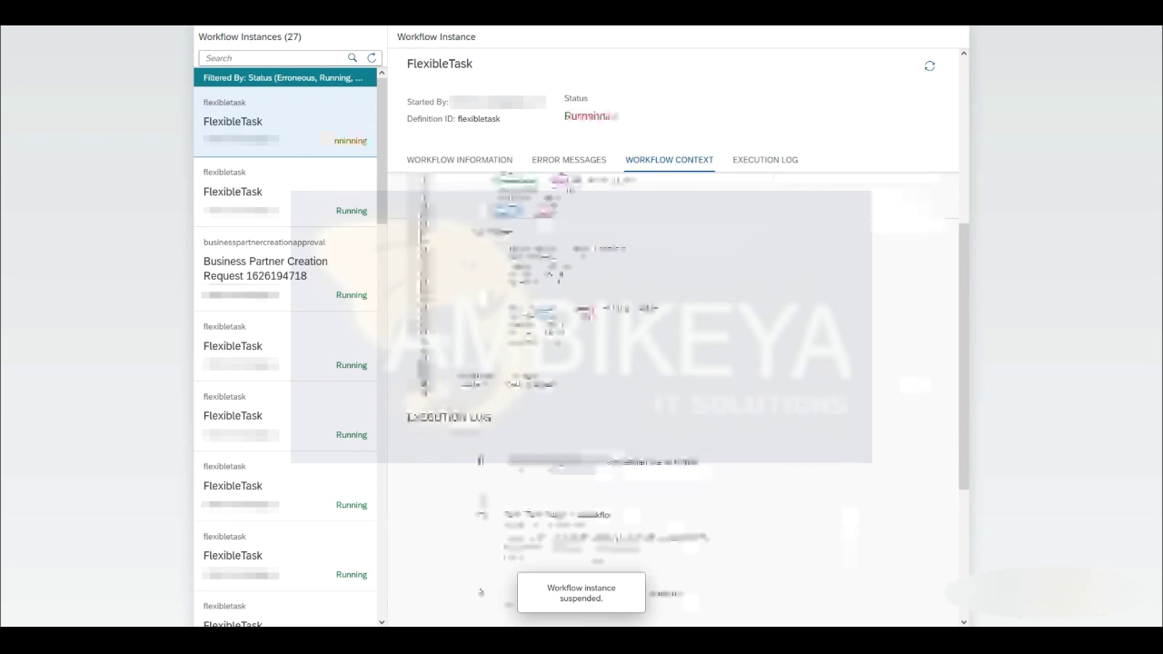
pyautogui.doubleClick(570, 116)
pyautogui.click(543, 118)
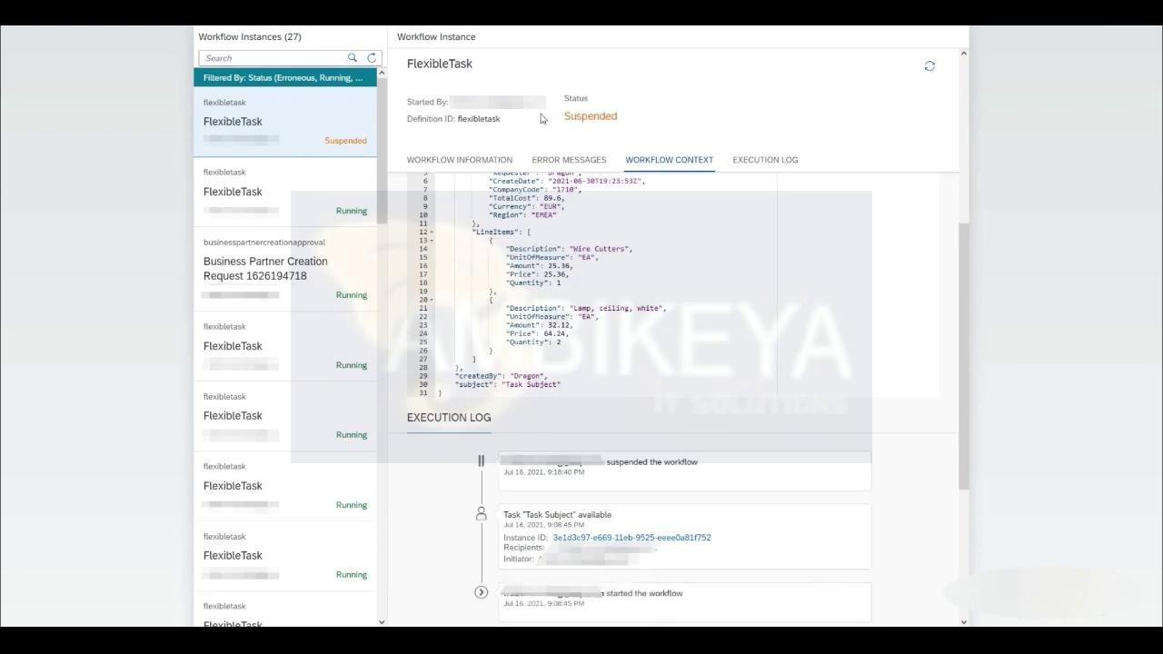